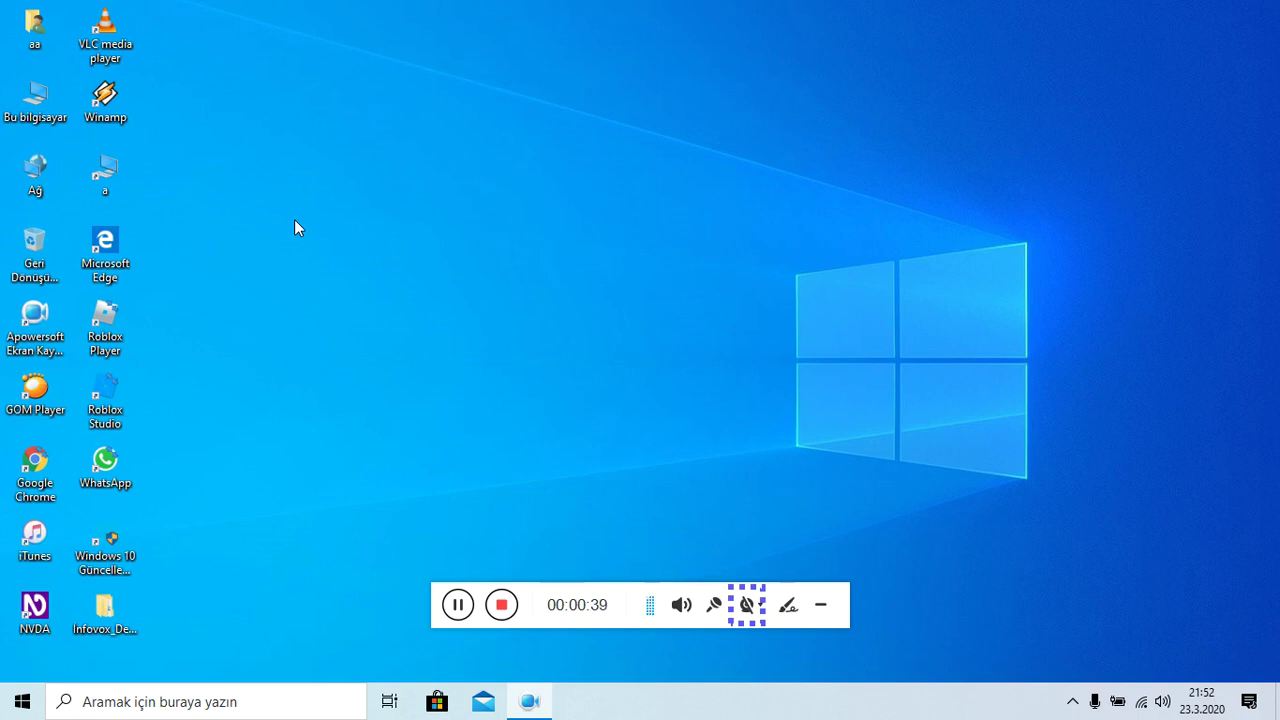
# Open the Infovox_Desktop_2222_Full_CRACK folder on the desktop.
pyautogui.click(425, 38)
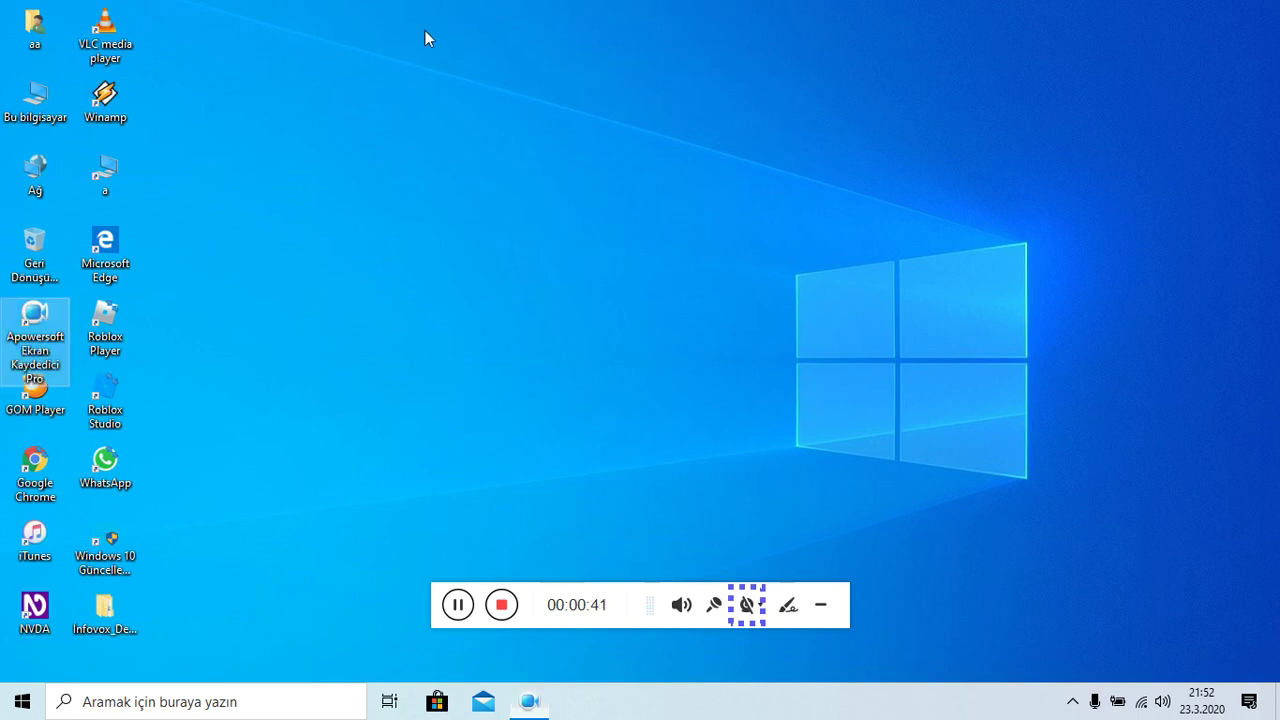
pyautogui.press('Down')
pyautogui.press('Down')
pyautogui.press('Down')
pyautogui.press('Down')
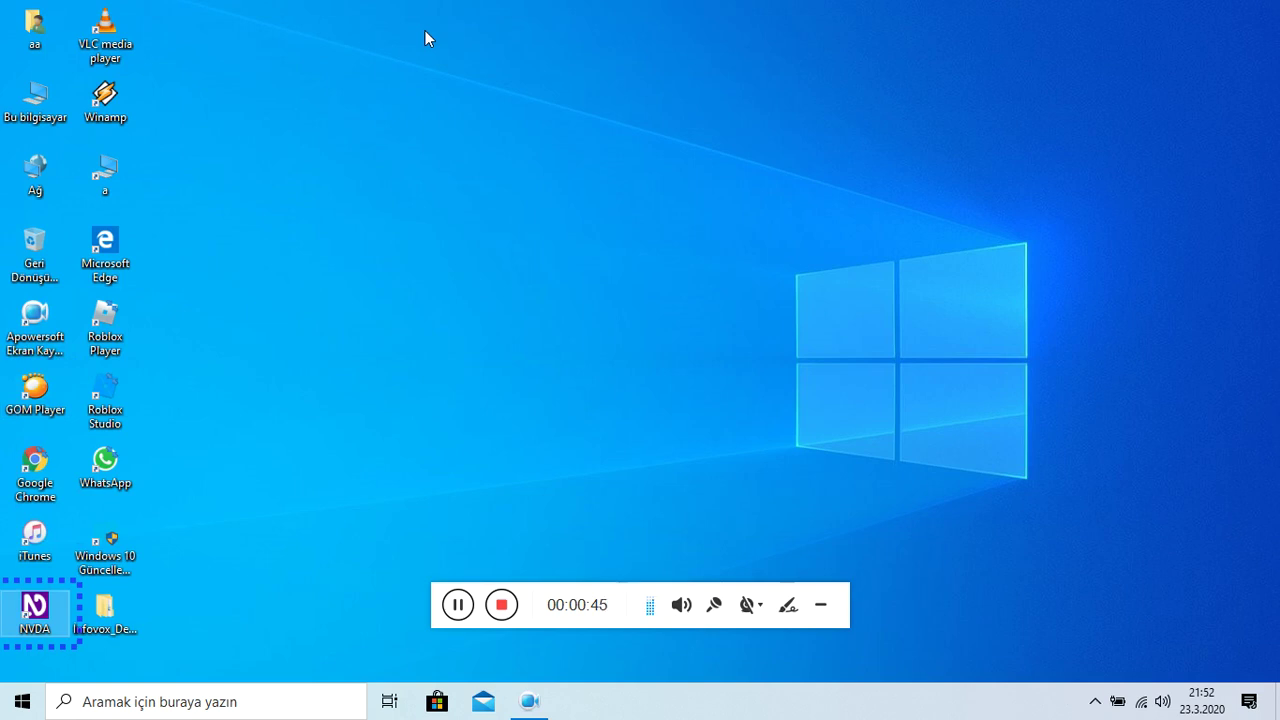
pyautogui.press('Right')
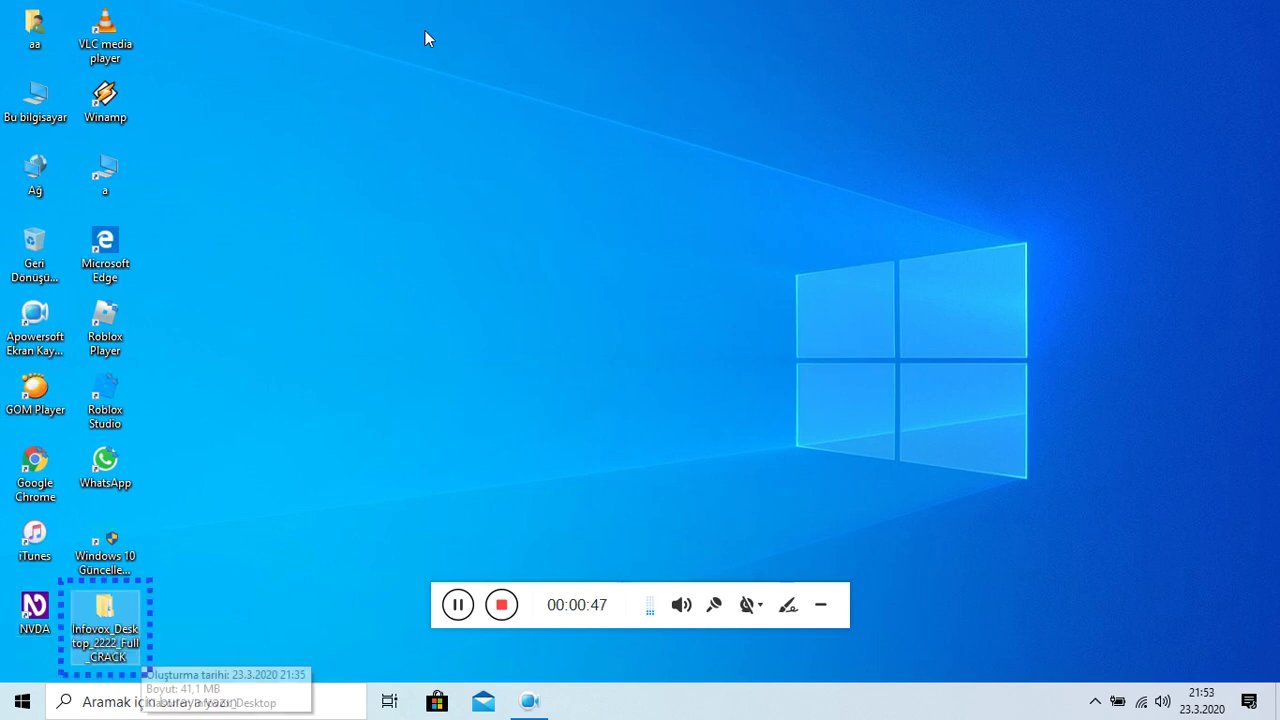
pyautogui.press('Return')
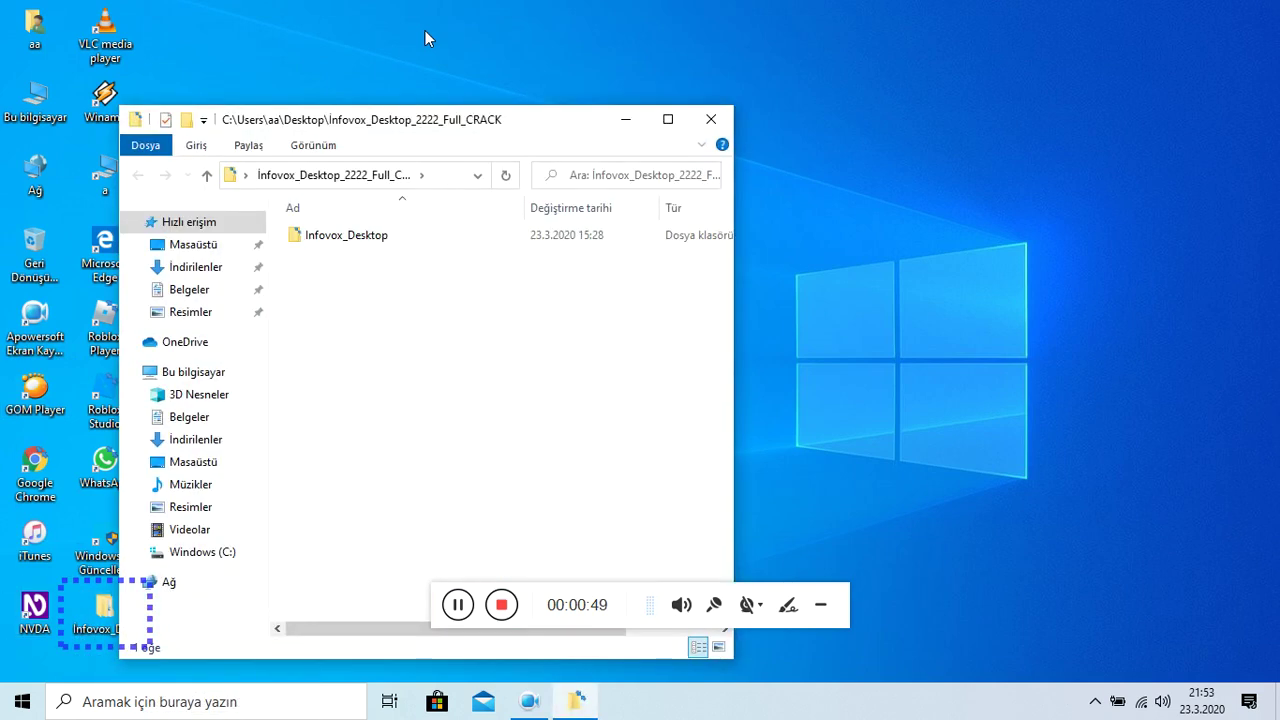
# Open the Infovox_Desktop subfolder and go into its Lisanslama_Araçları folder.
pyautogui.press('Down')
pyautogui.press('Return')
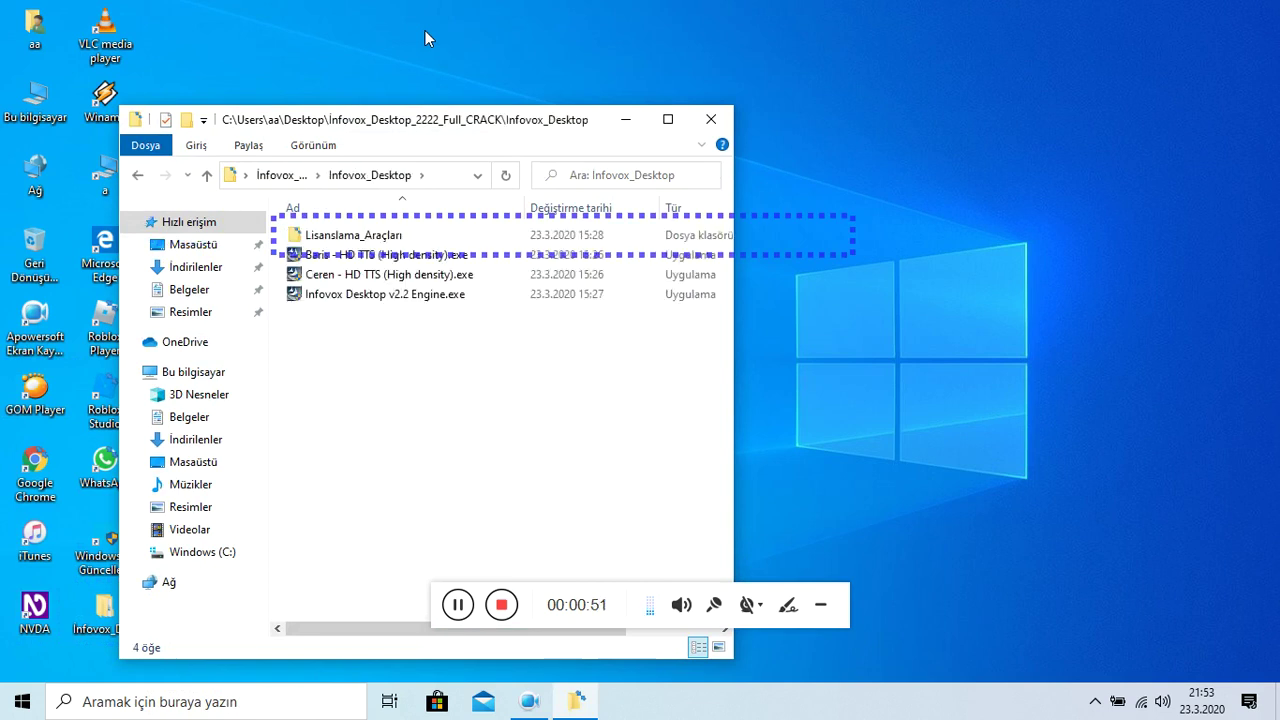
pyautogui.press('Down')
pyautogui.press('Up')
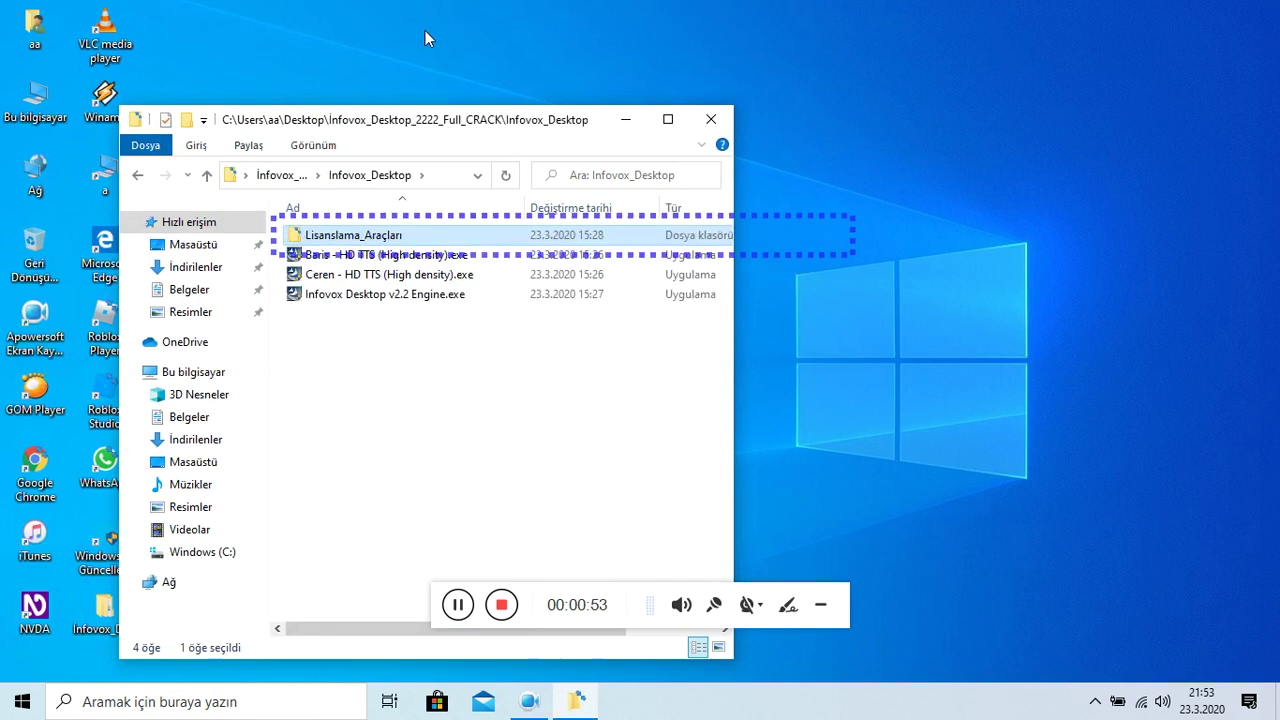
pyautogui.press('Return')
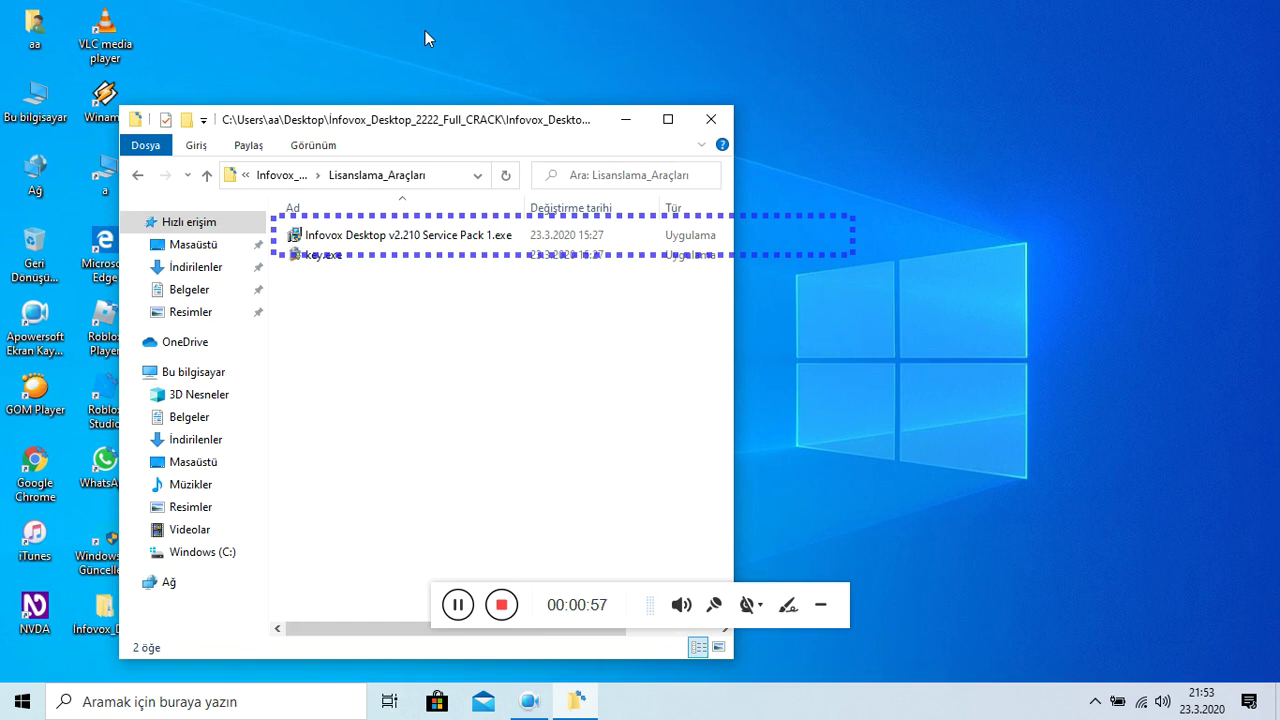
# Run key.exe from the Lisanslama_Araçları folder as administrator.
pyautogui.press('Down')
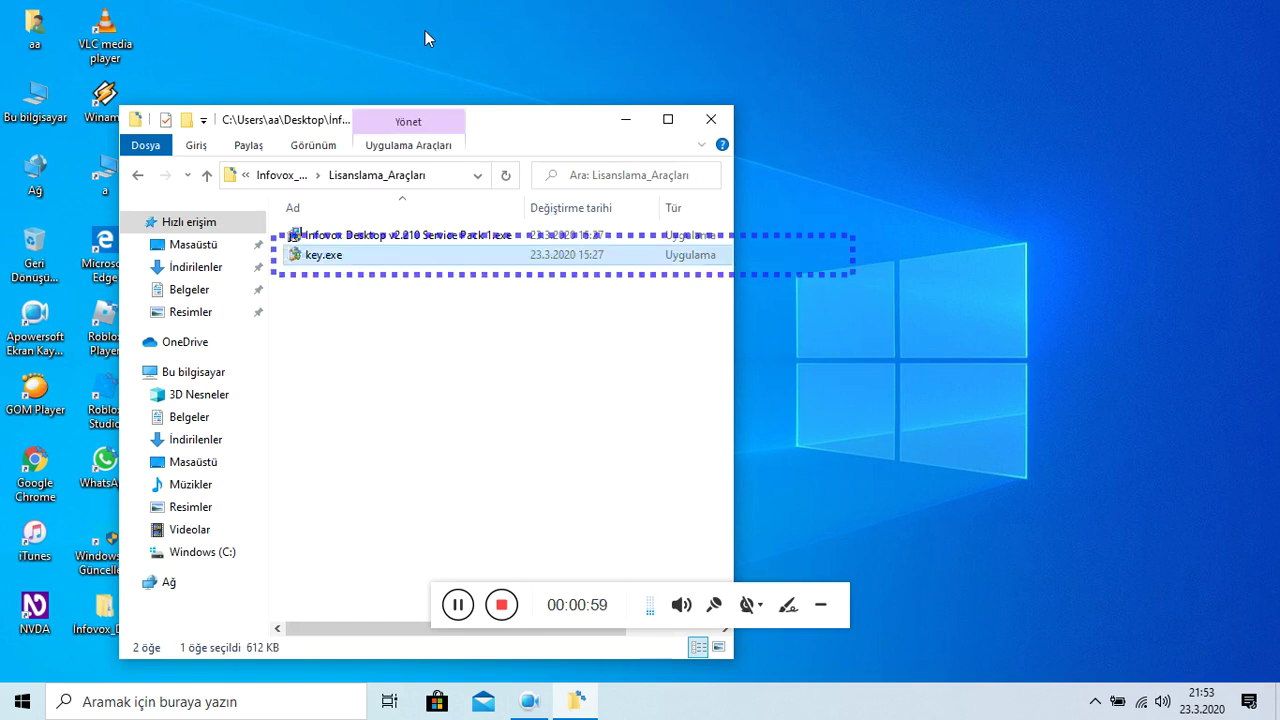
pyautogui.press('Up')
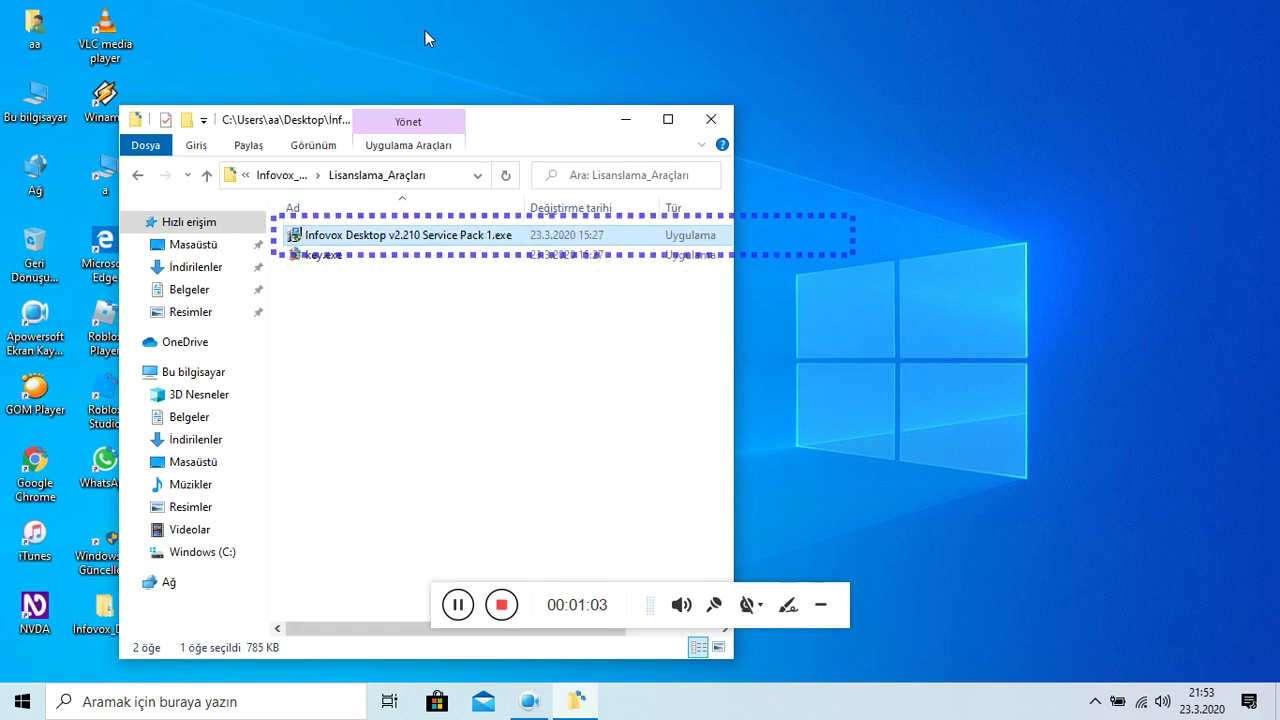
pyautogui.press('Down')
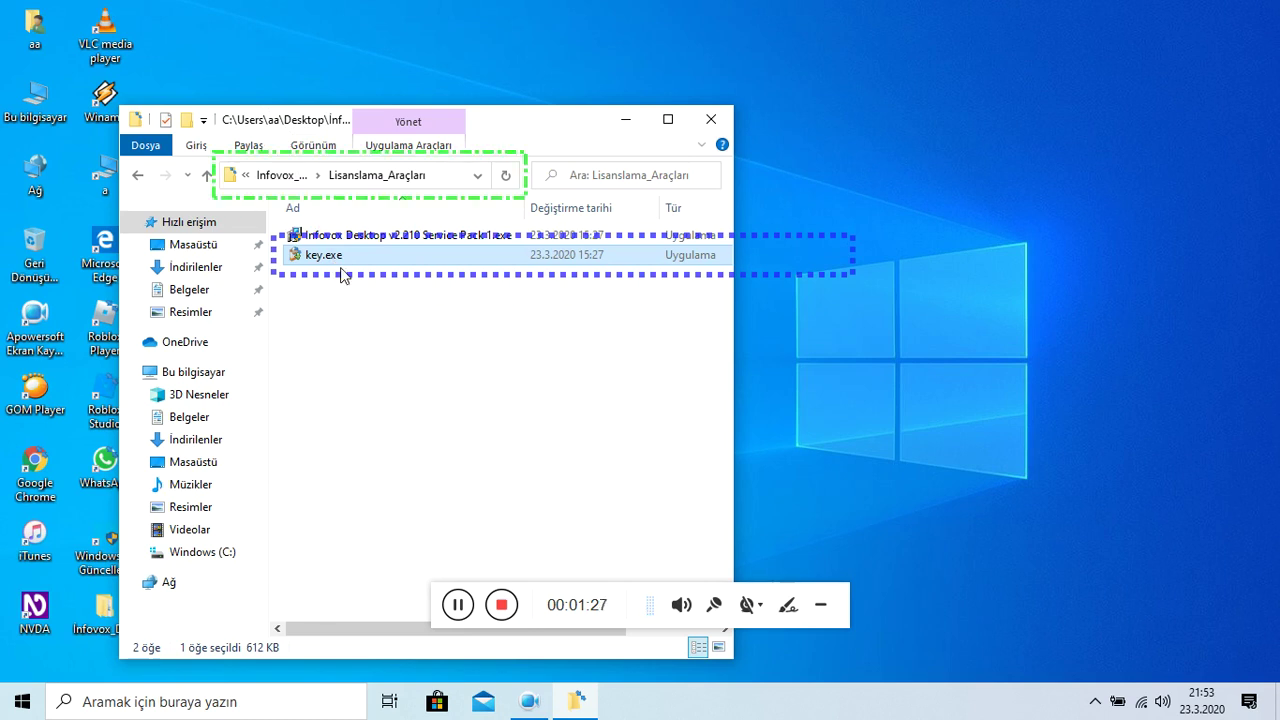
pyautogui.moveTo(321, 259)
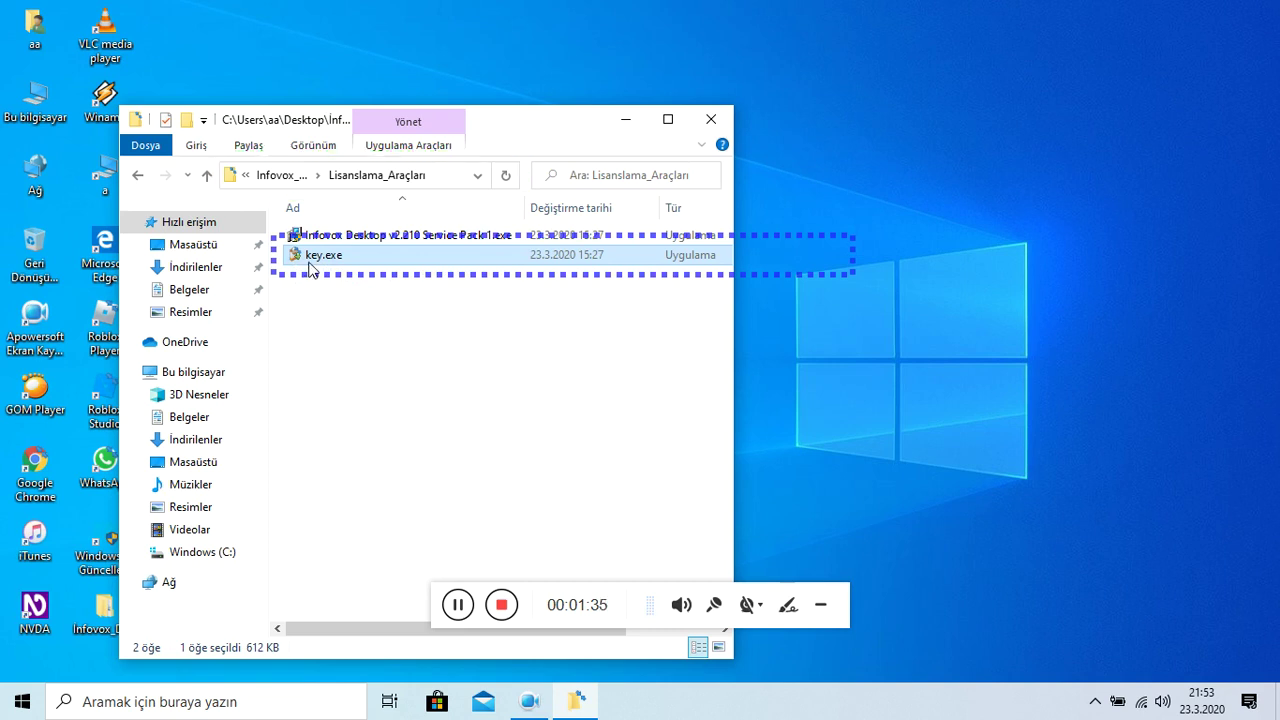
pyautogui.click(322, 255)
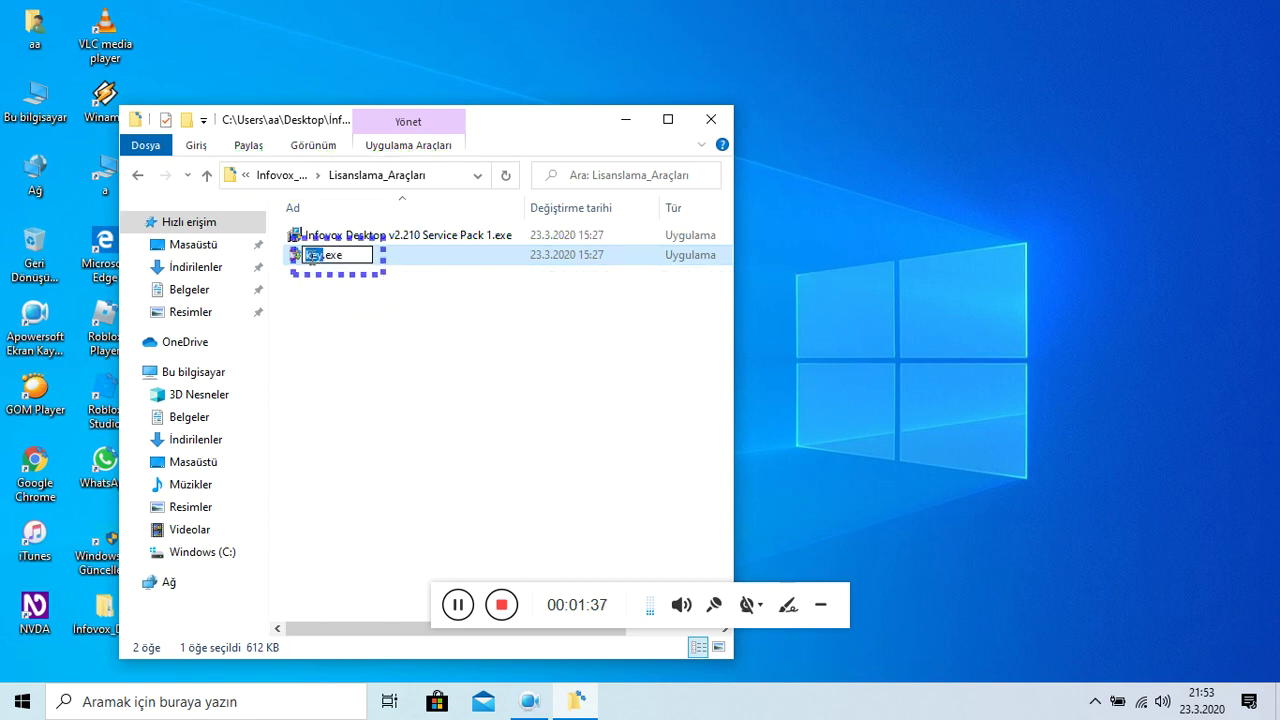
pyautogui.press('Escape')
pyautogui.doubleClick(311, 258)
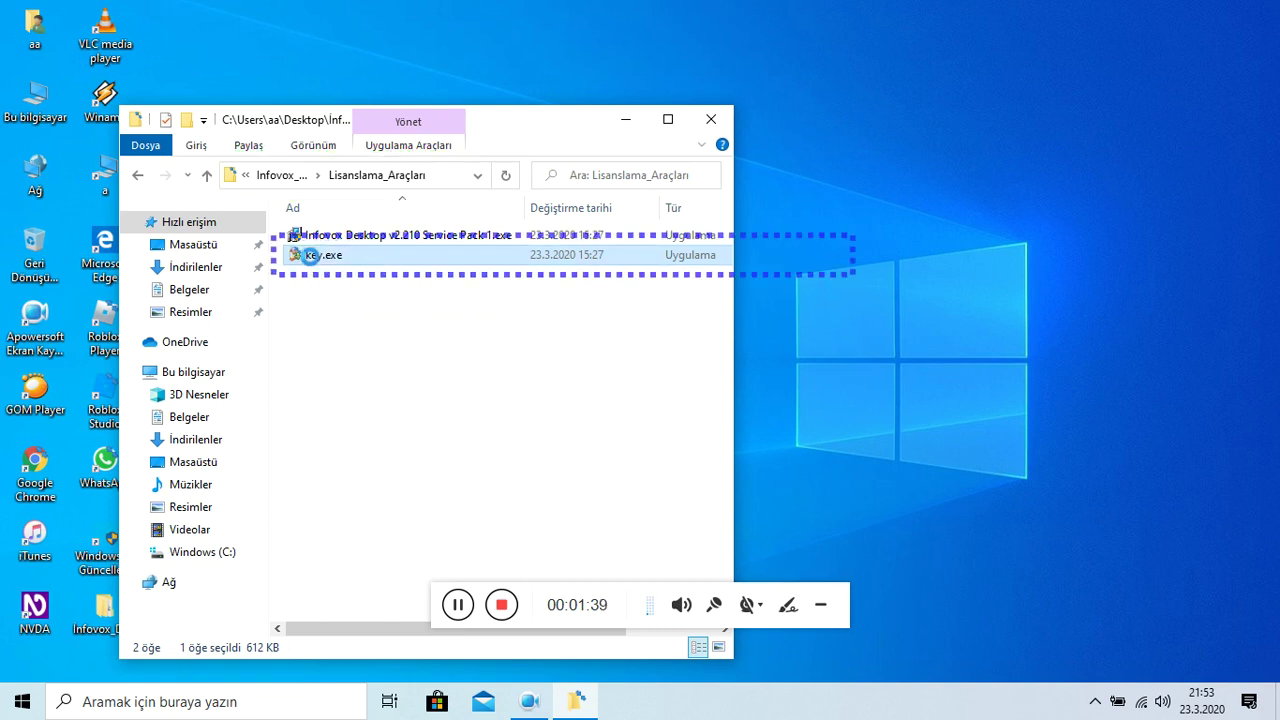
pyautogui.rightClick(311, 257)
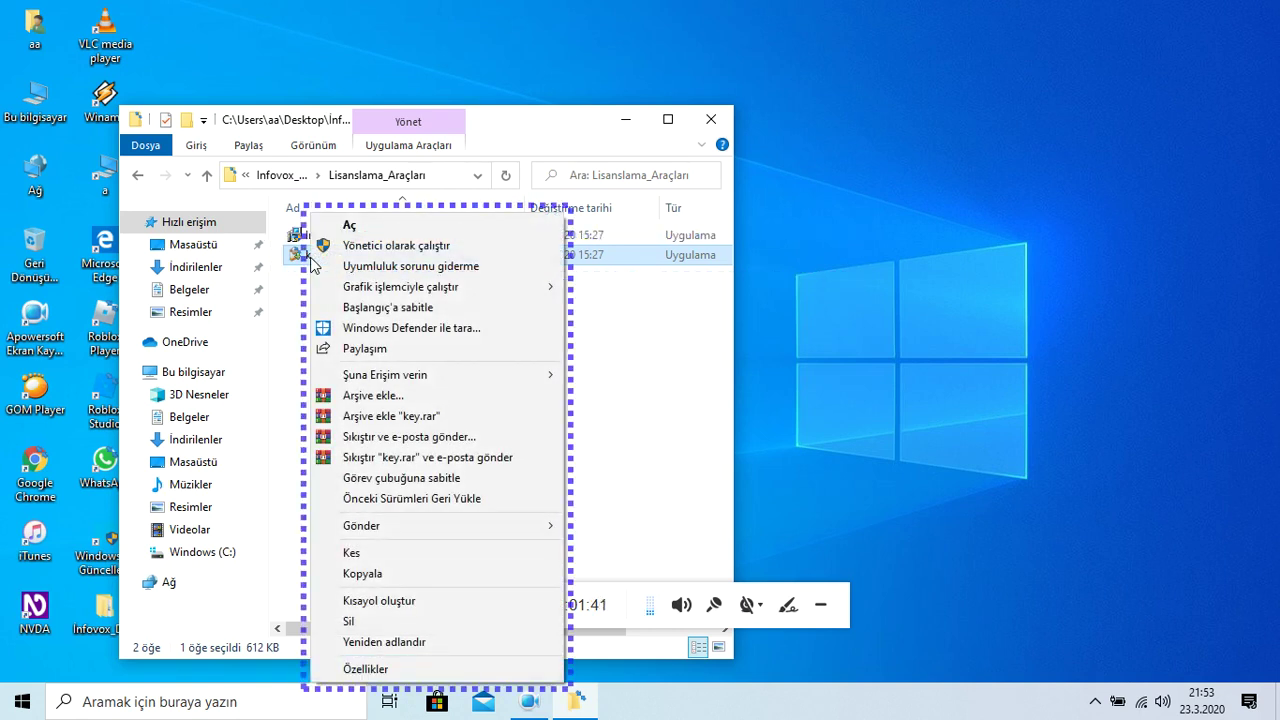
pyautogui.press('Down')
pyautogui.press('Down')
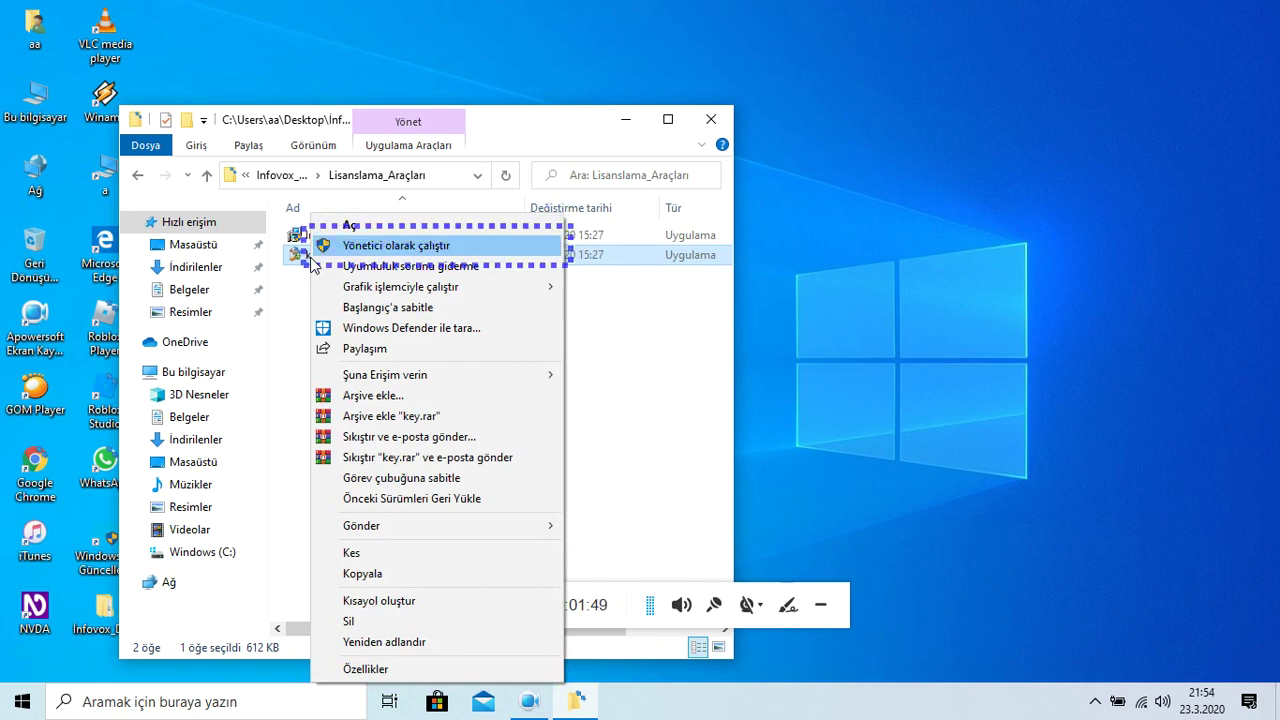
pyautogui.press('Return')
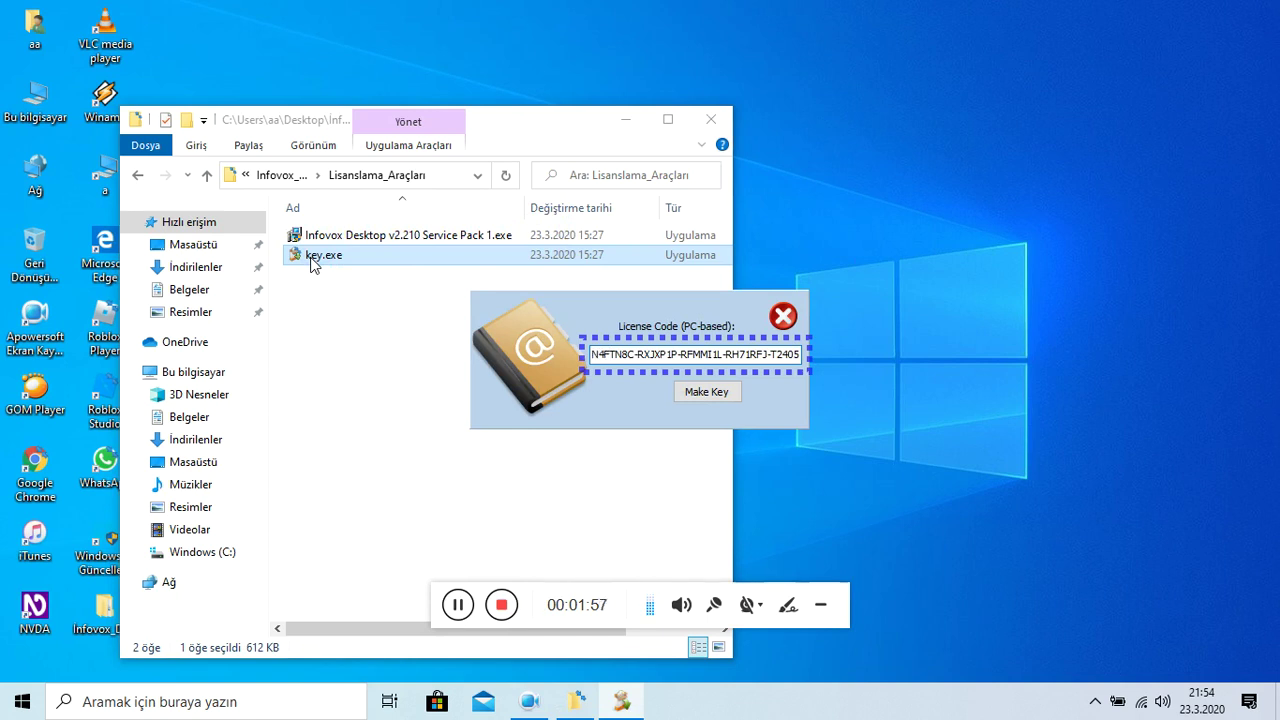
# Generate the license file from the prefilled PC-based license code and close the folder window.
pyautogui.press('Tab')
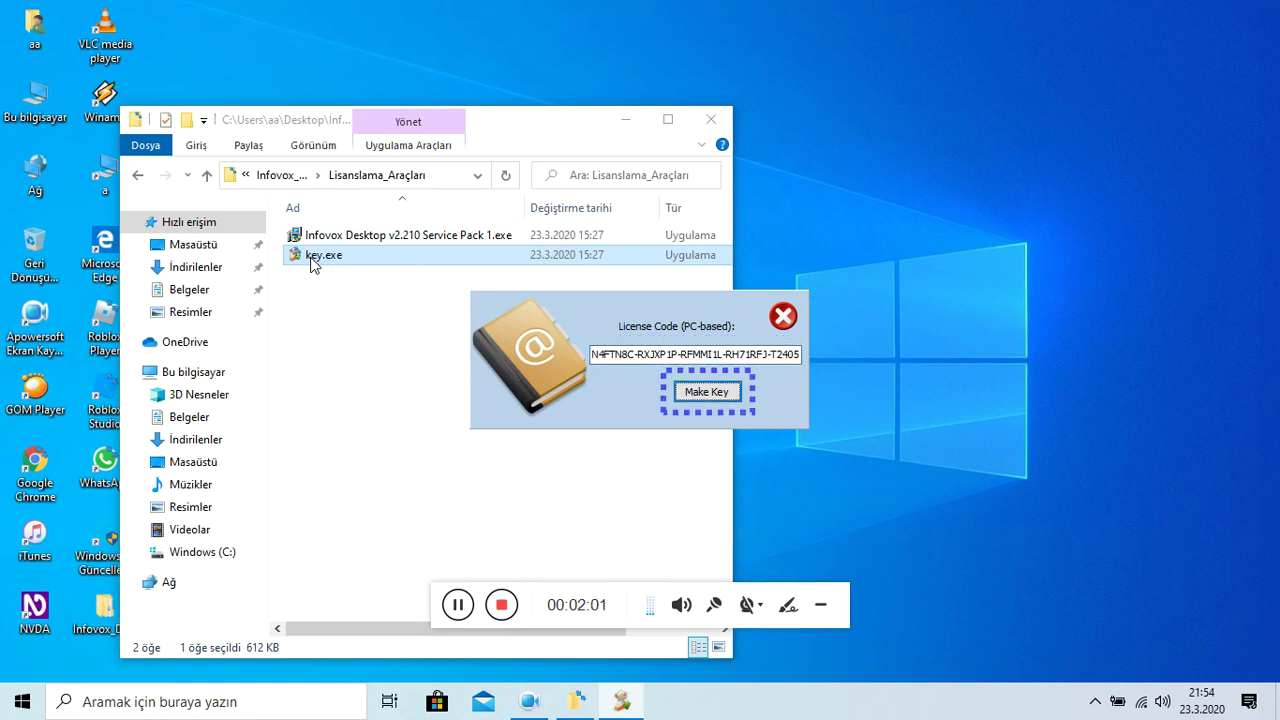
pyautogui.press('Return')
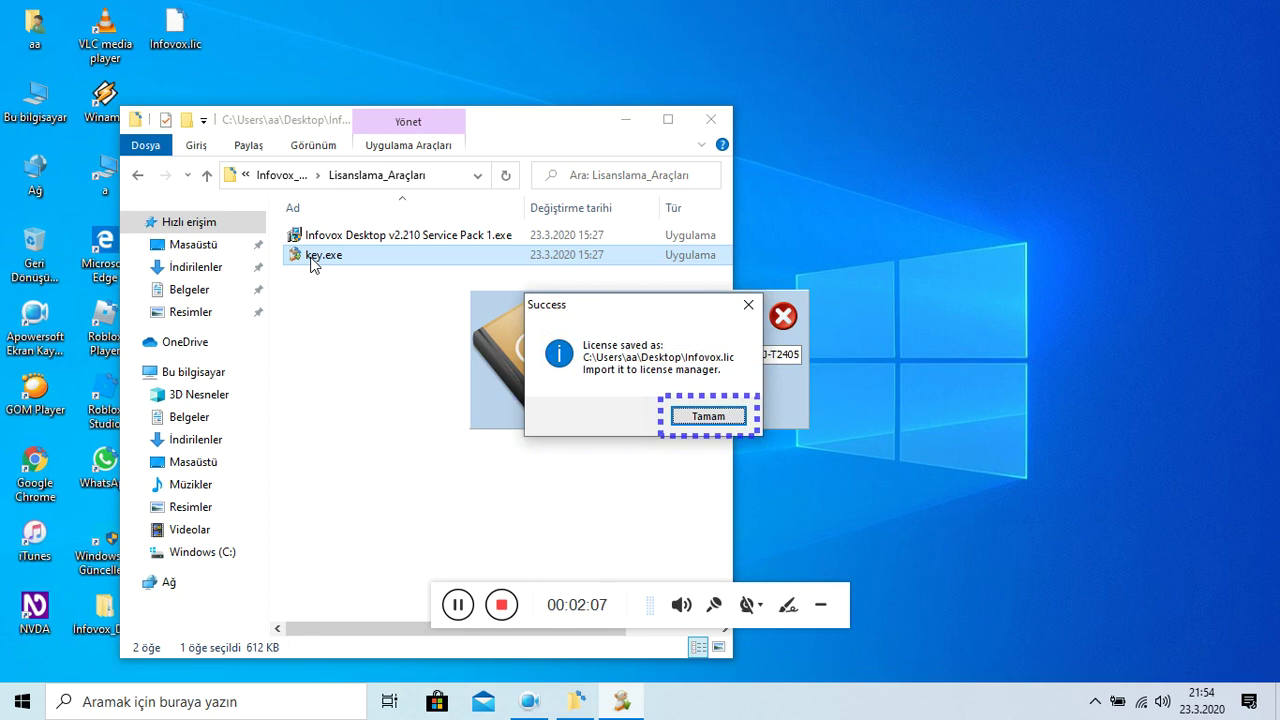
pyautogui.press('Return')
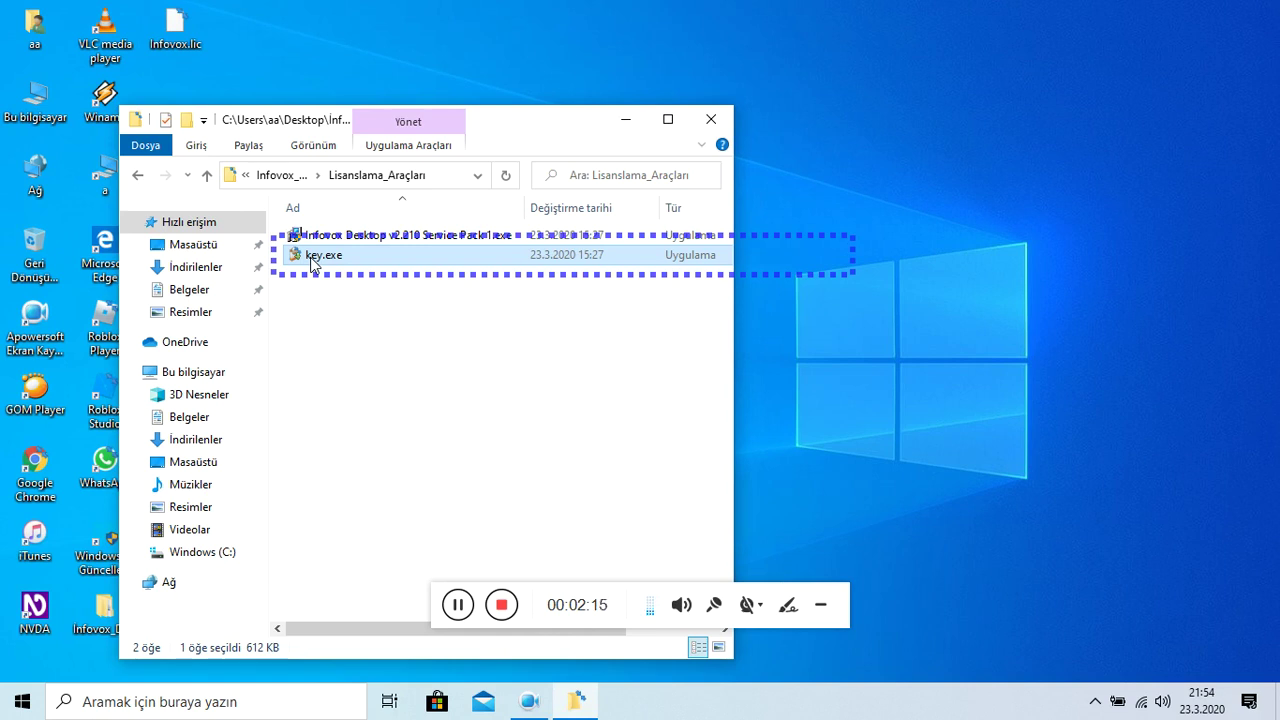
pyautogui.hotkey('alt', 'F4')
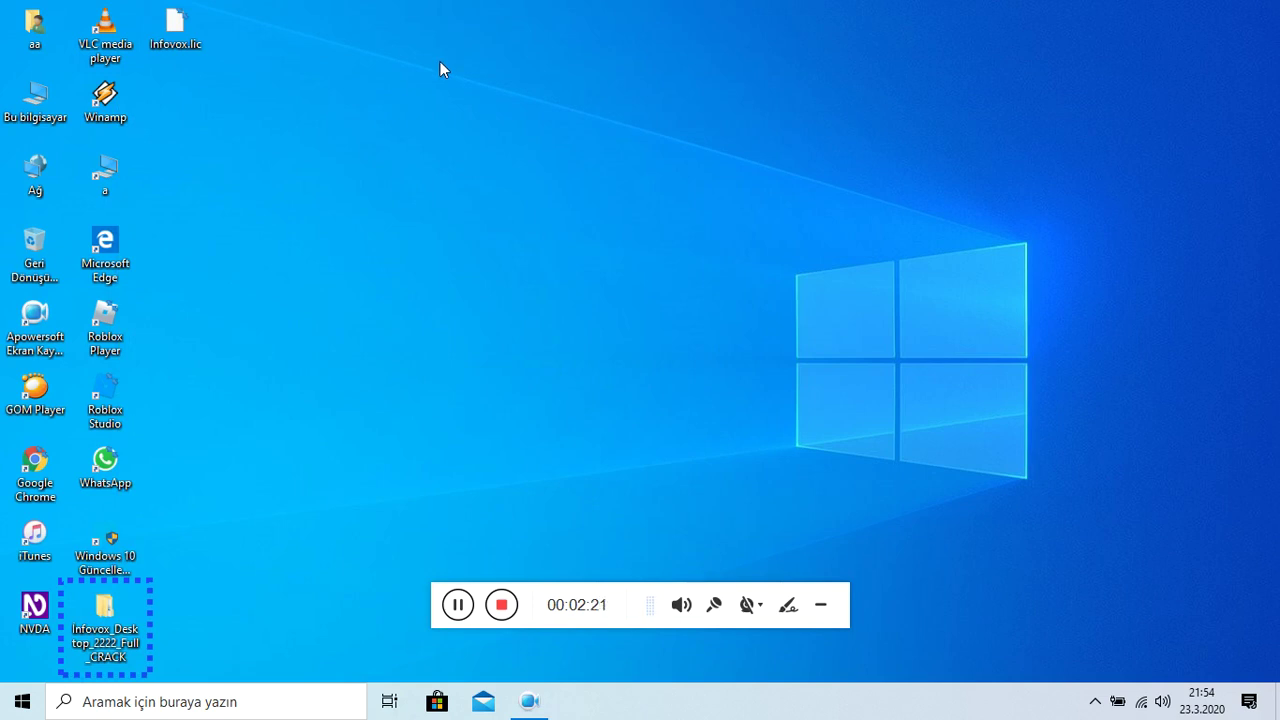
# Locate the Infovox.lic file among the desktop icons.
pyautogui.press('Left')
pyautogui.press('Right')
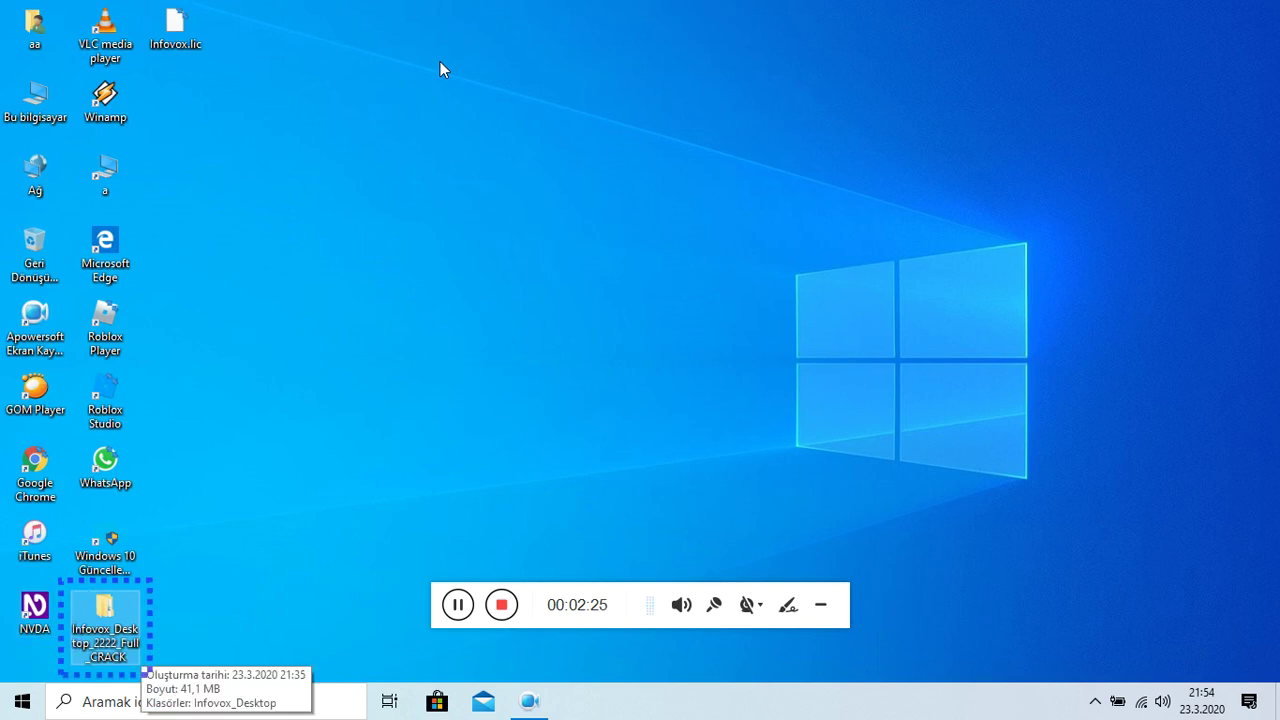
pyautogui.press('Up')
pyautogui.press('Up')
pyautogui.press('Up')
pyautogui.press('Up')
pyautogui.press('Up')
pyautogui.press('Up')
pyautogui.press('Up')
pyautogui.press('Up')
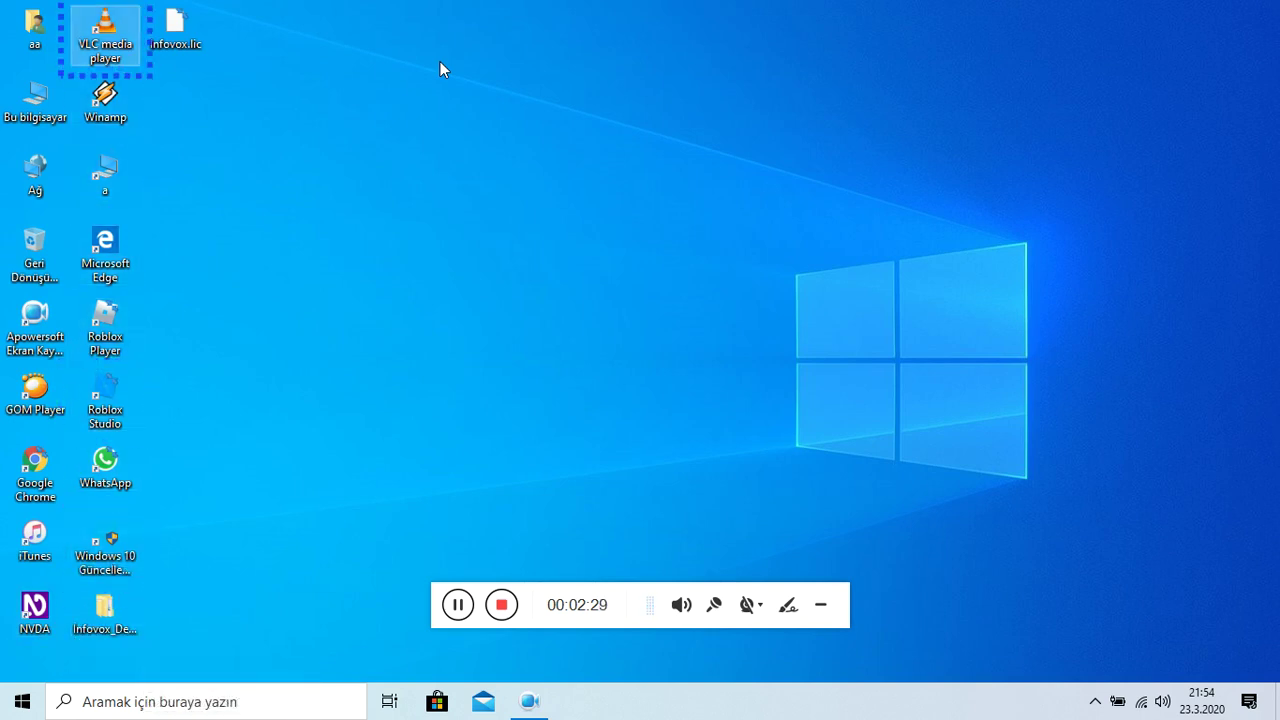
pyautogui.press('Right')
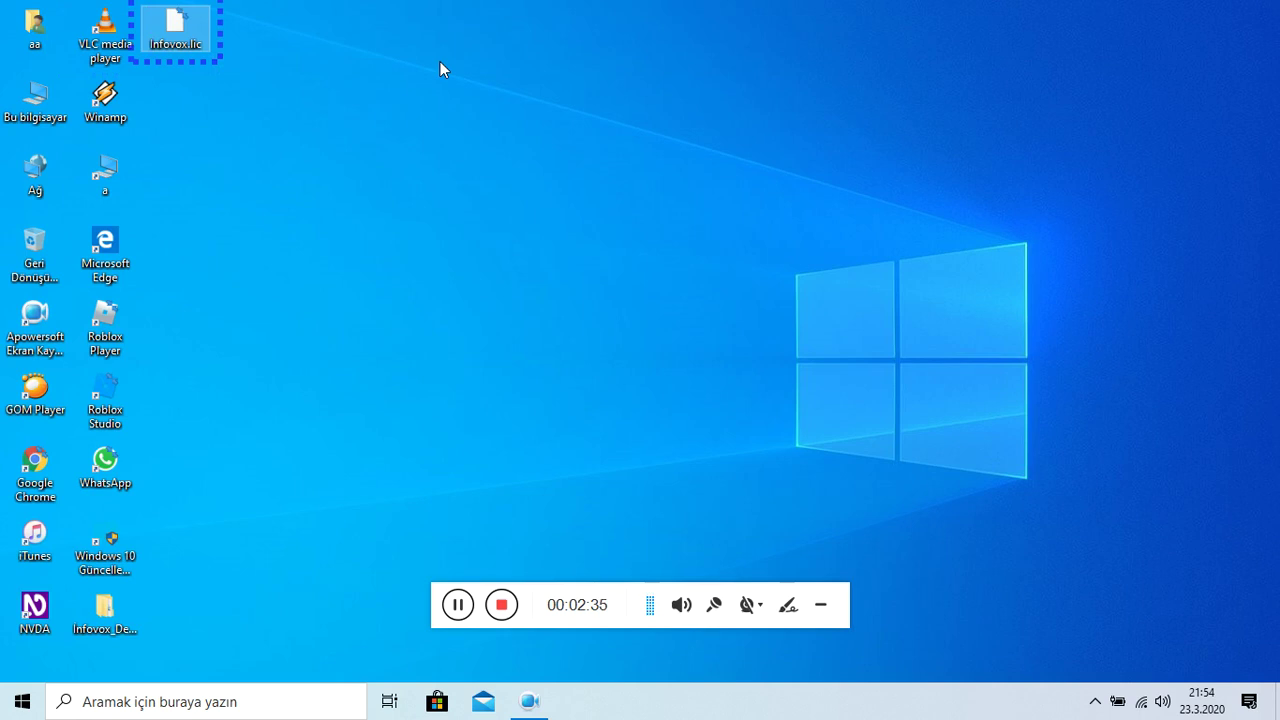
# Launch License Manager from the recently added programs.
pyautogui.press('super')
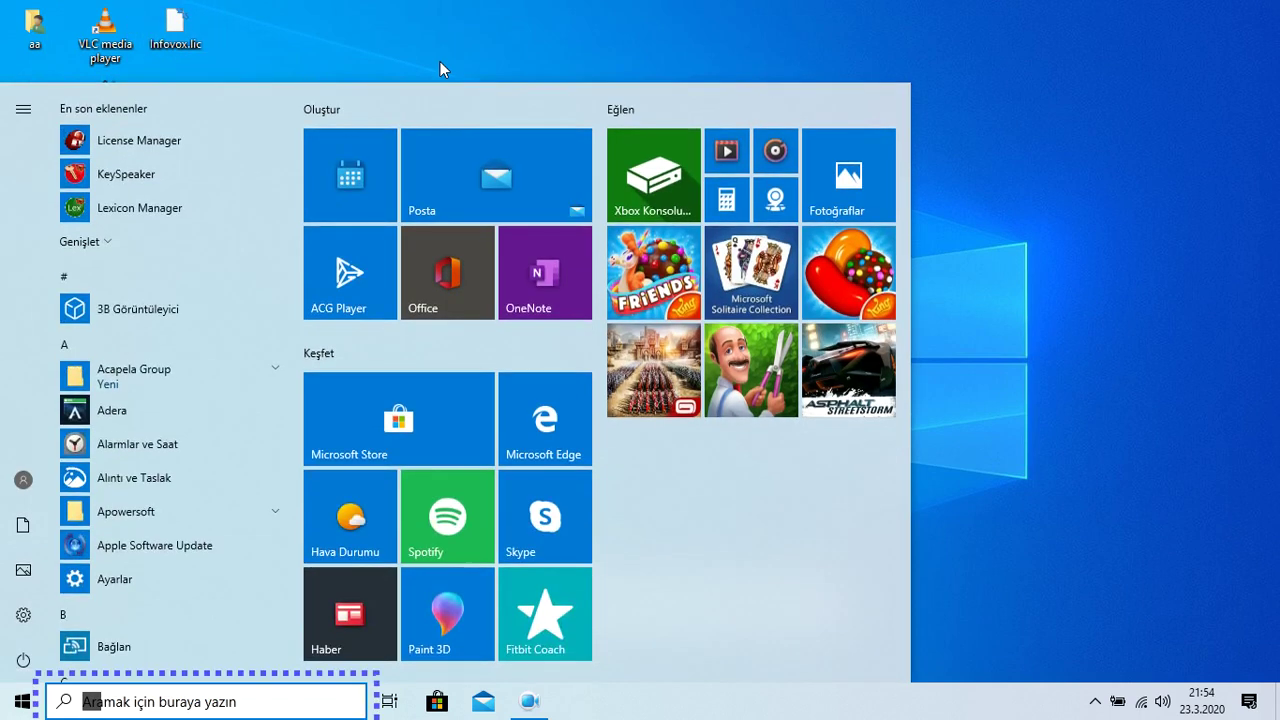
pyautogui.press('Tab')
pyautogui.press('Down')
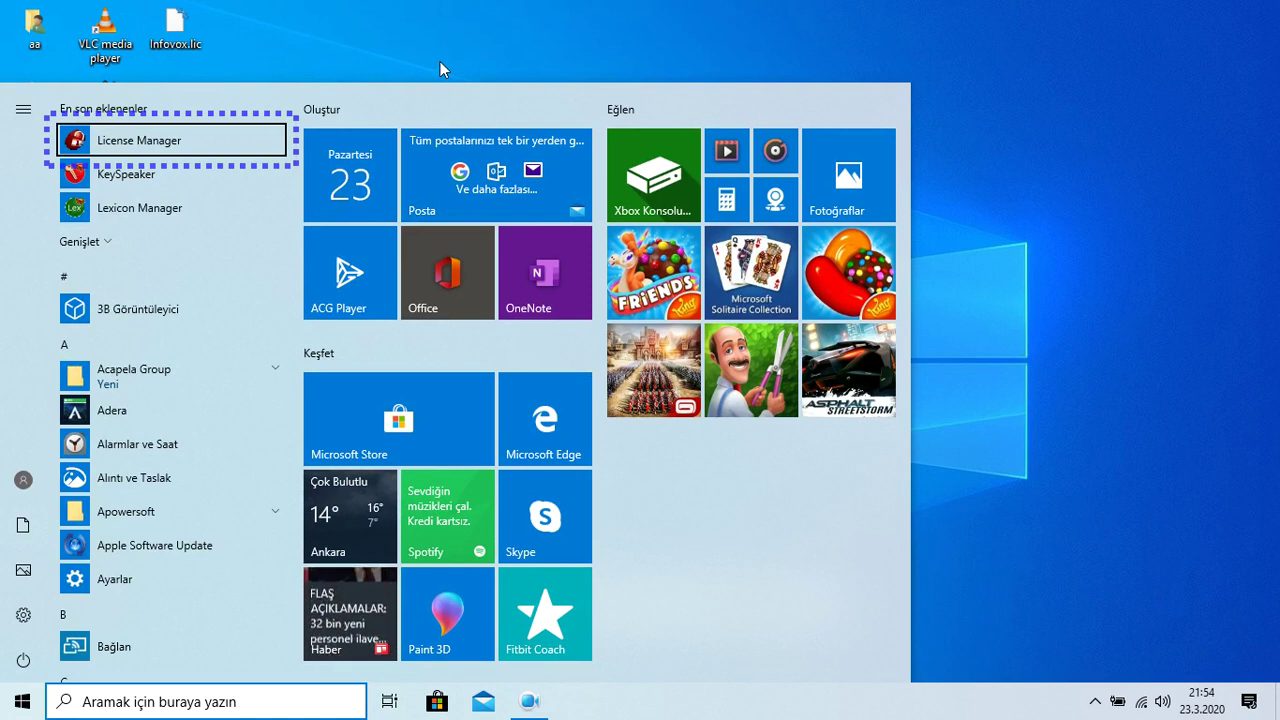
pyautogui.press('Return')
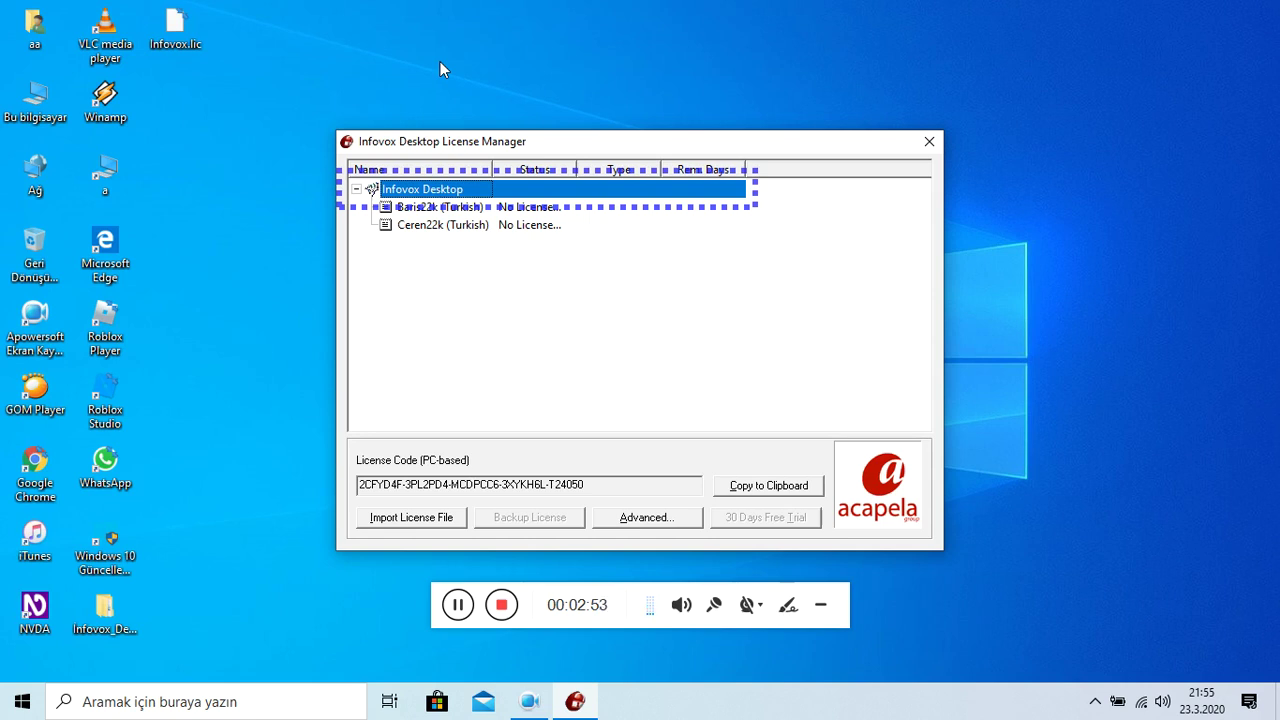
# Import the Infovox.lic license file from the desktop (Masaüstü) into the license manager.
pyautogui.press('Tab')
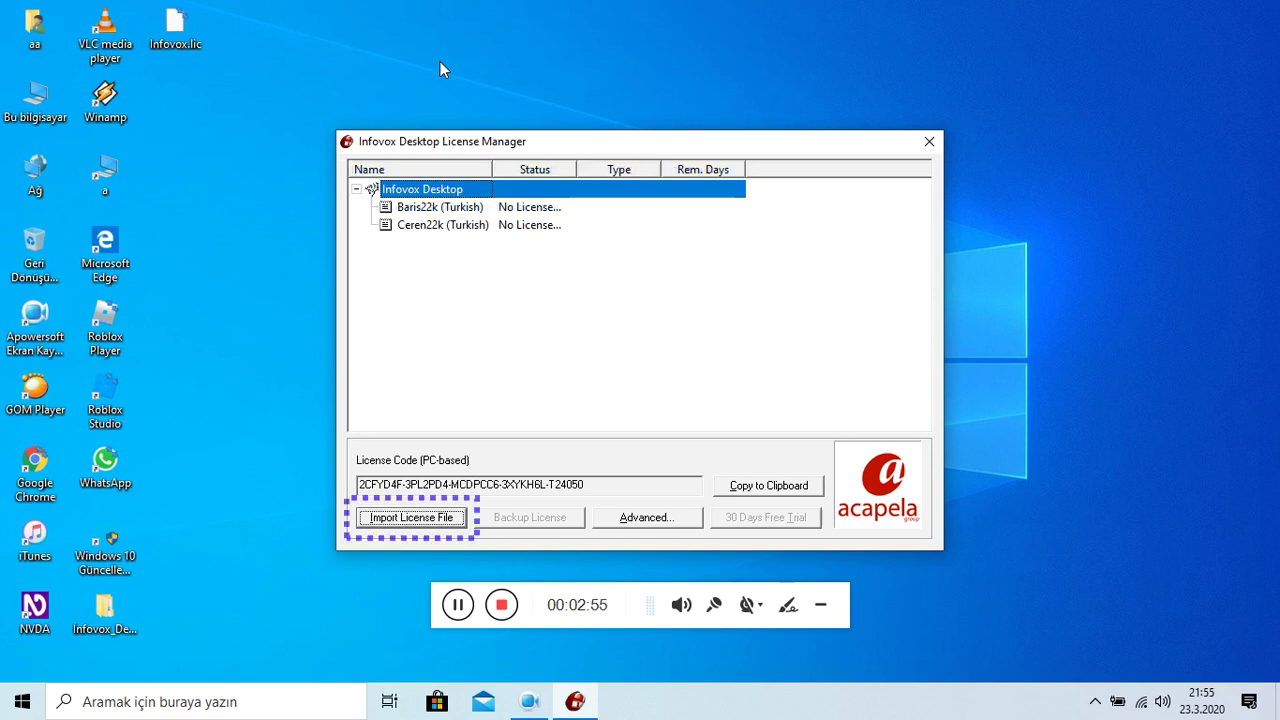
pyautogui.press('Return')
pyautogui.press('Tab')
pyautogui.press('Tab')
pyautogui.press('Tab')
pyautogui.press('Tab')
pyautogui.press('Tab')
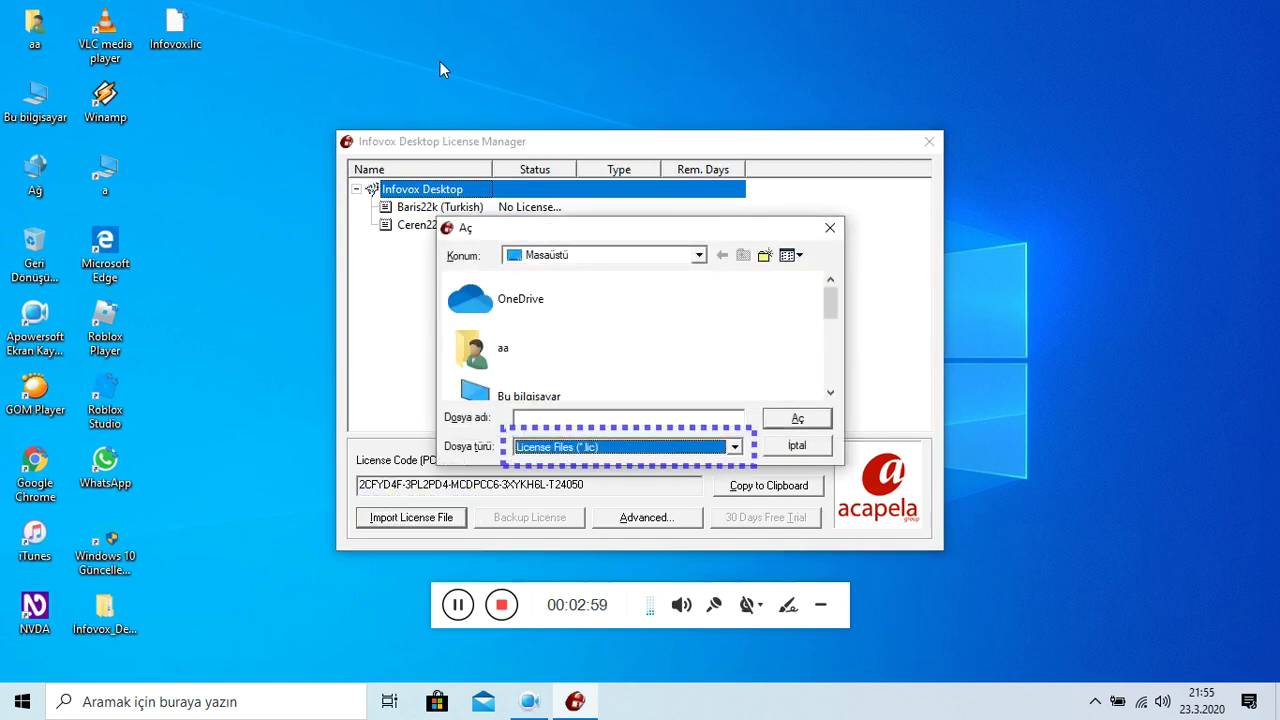
pyautogui.press('Tab')
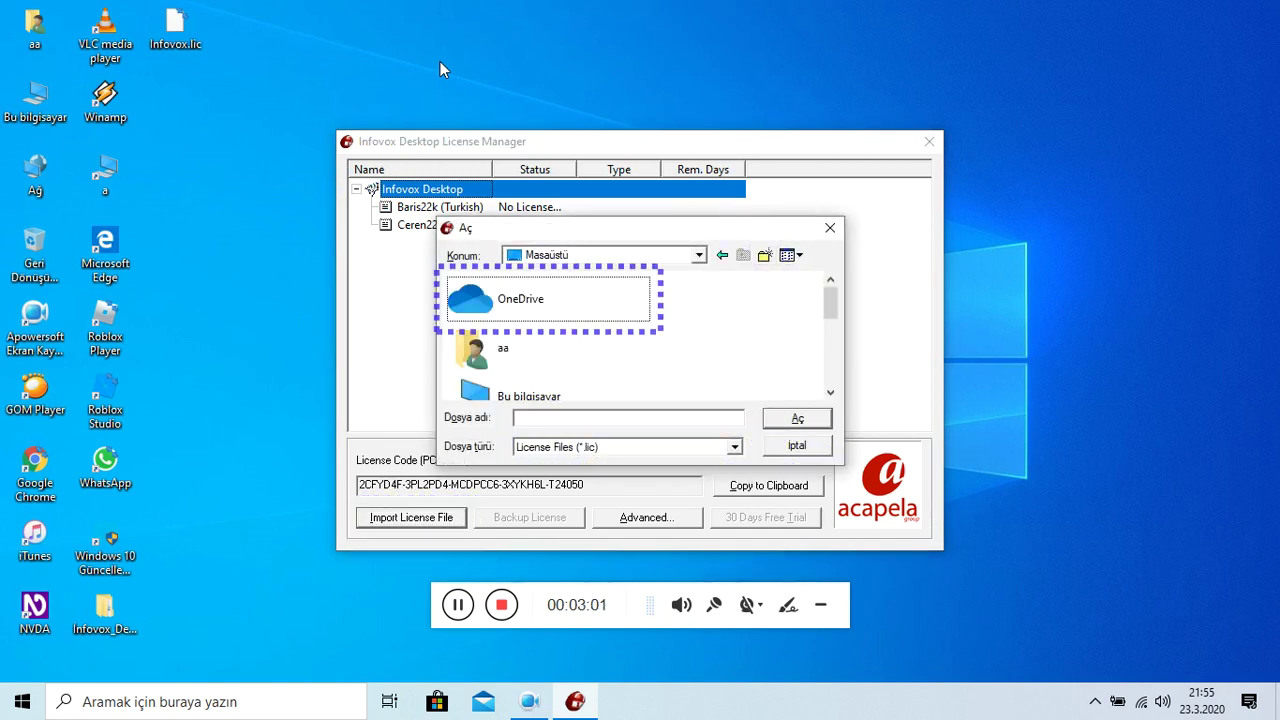
pyautogui.press('Down')
pyautogui.press('Down')
pyautogui.press('Down')
pyautogui.press('Down')
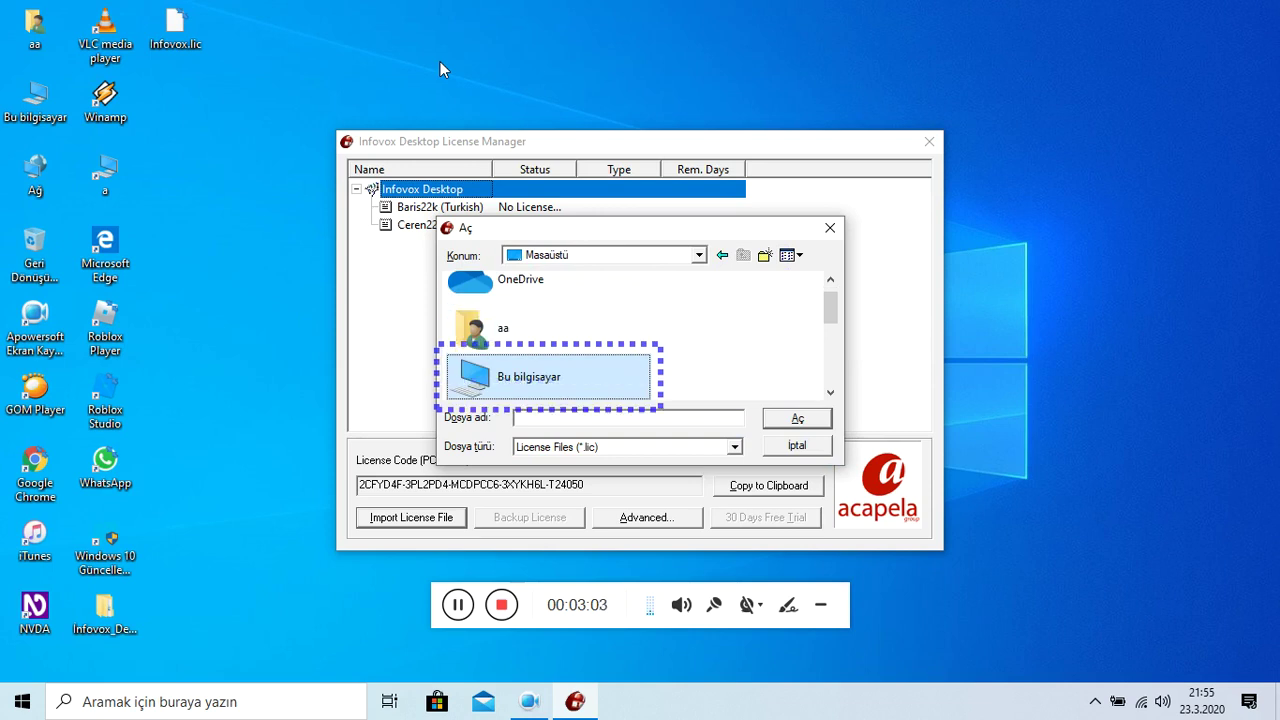
pyautogui.press('Down')
pyautogui.press('Down')
pyautogui.press('Down')
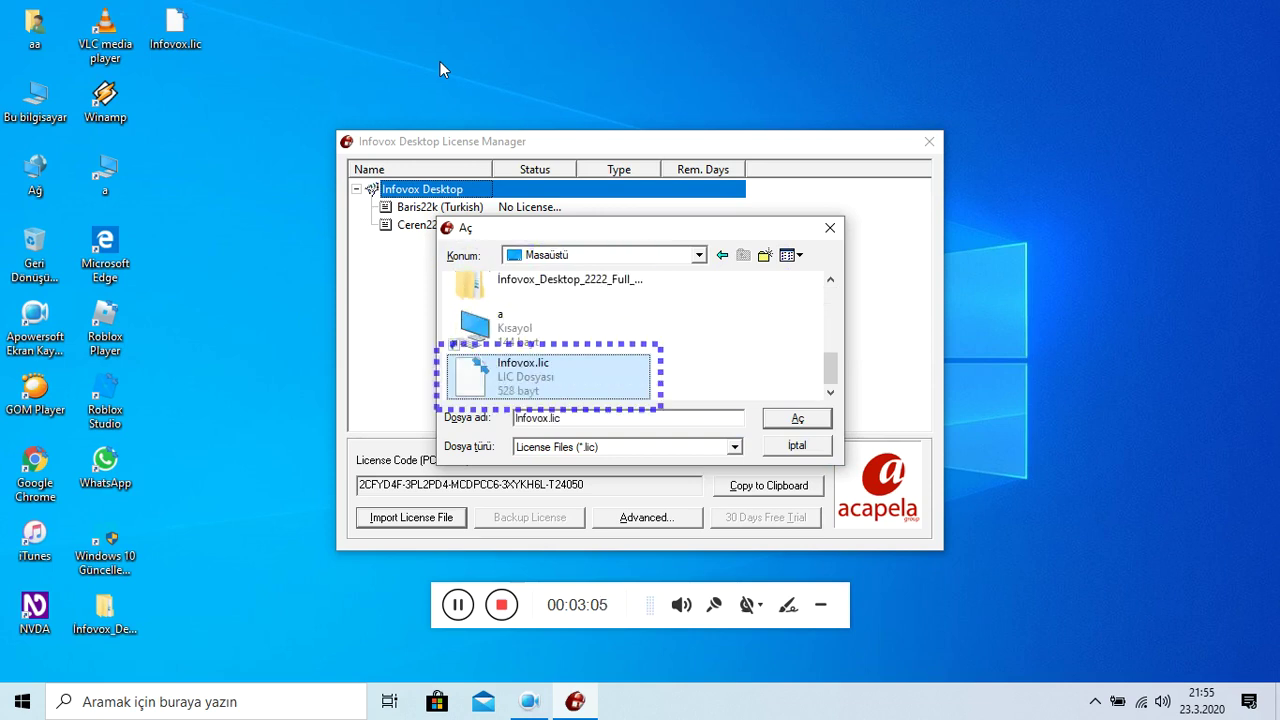
pyautogui.press('Up')
pyautogui.press('Down')
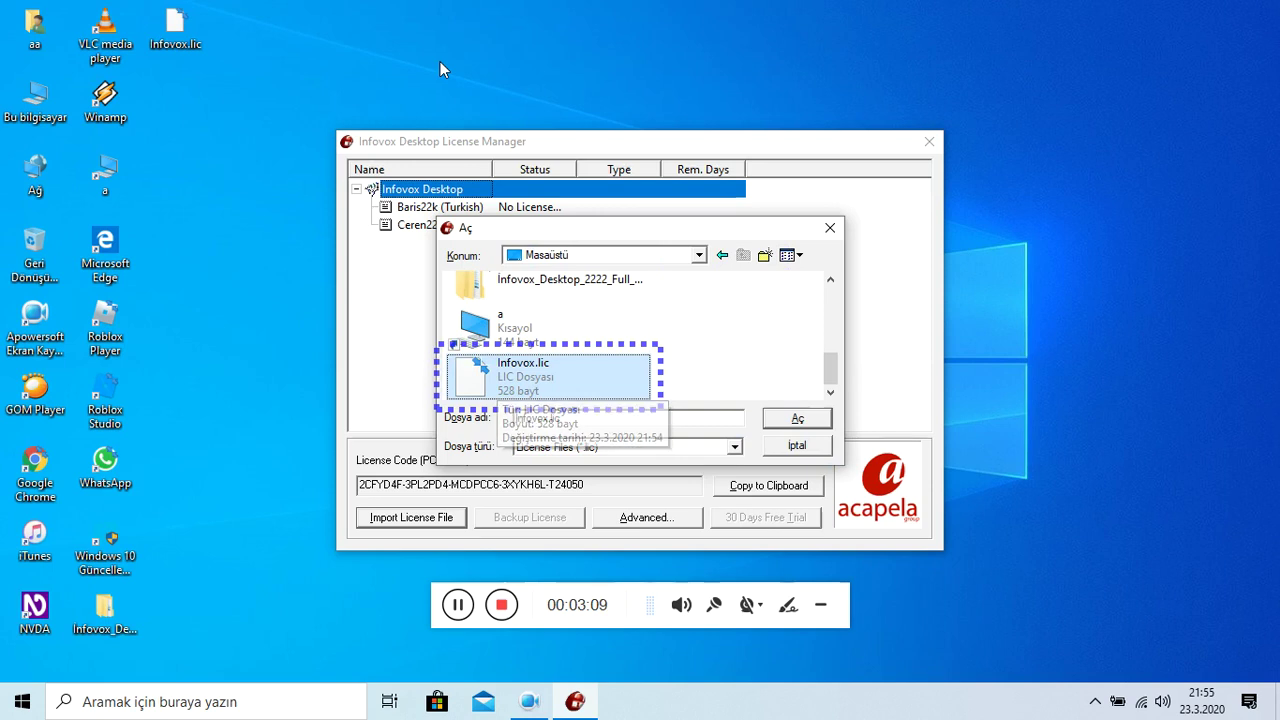
pyautogui.press('Return')
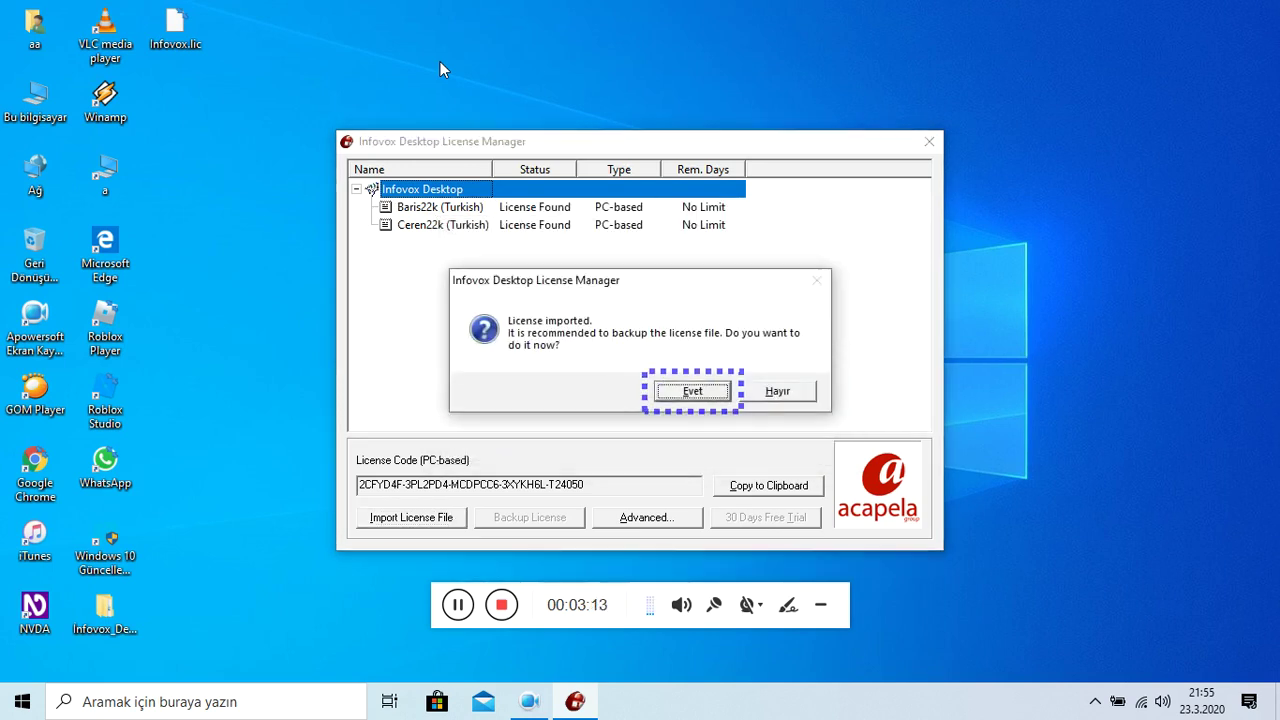
# Accept the license backup, save it as Backup.lic on the desktop (Masaüstü), and close the license manager.
pyautogui.press('Tab')
pyautogui.hotkey('shift', 'Tab')
pyautogui.press('Return')
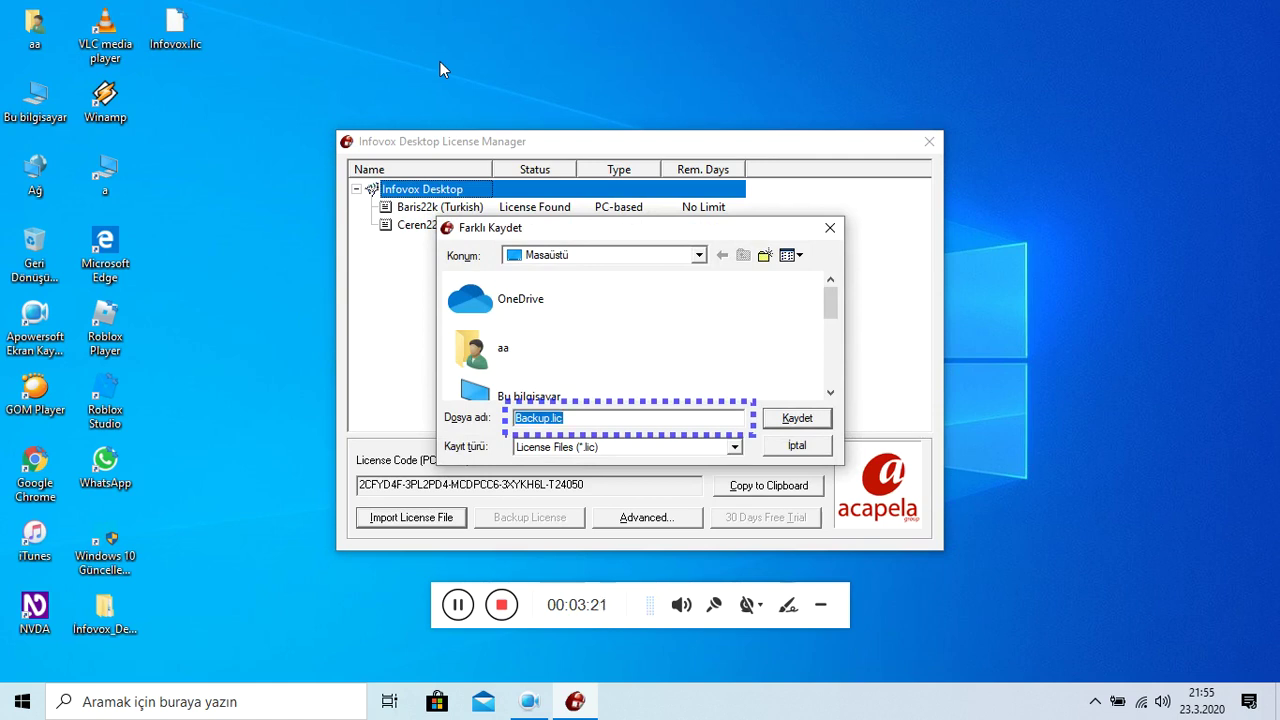
pyautogui.press('Tab')
pyautogui.press('Tab')
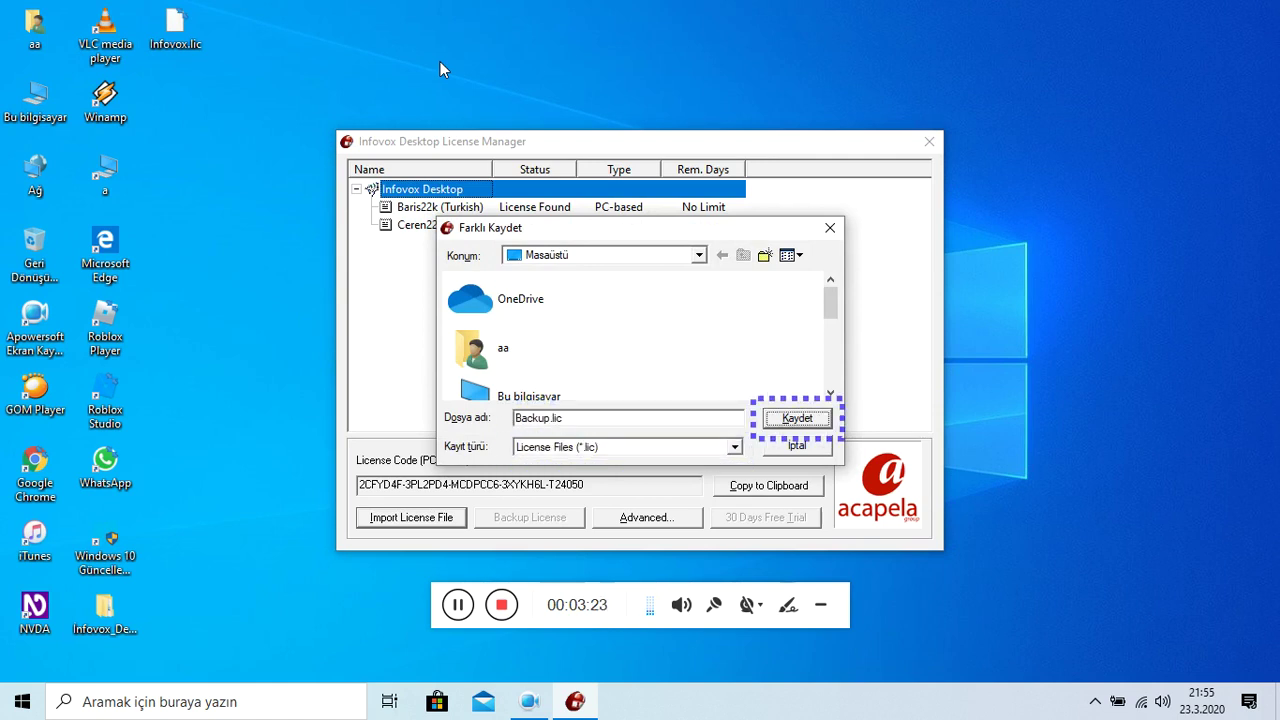
pyautogui.press('Return')
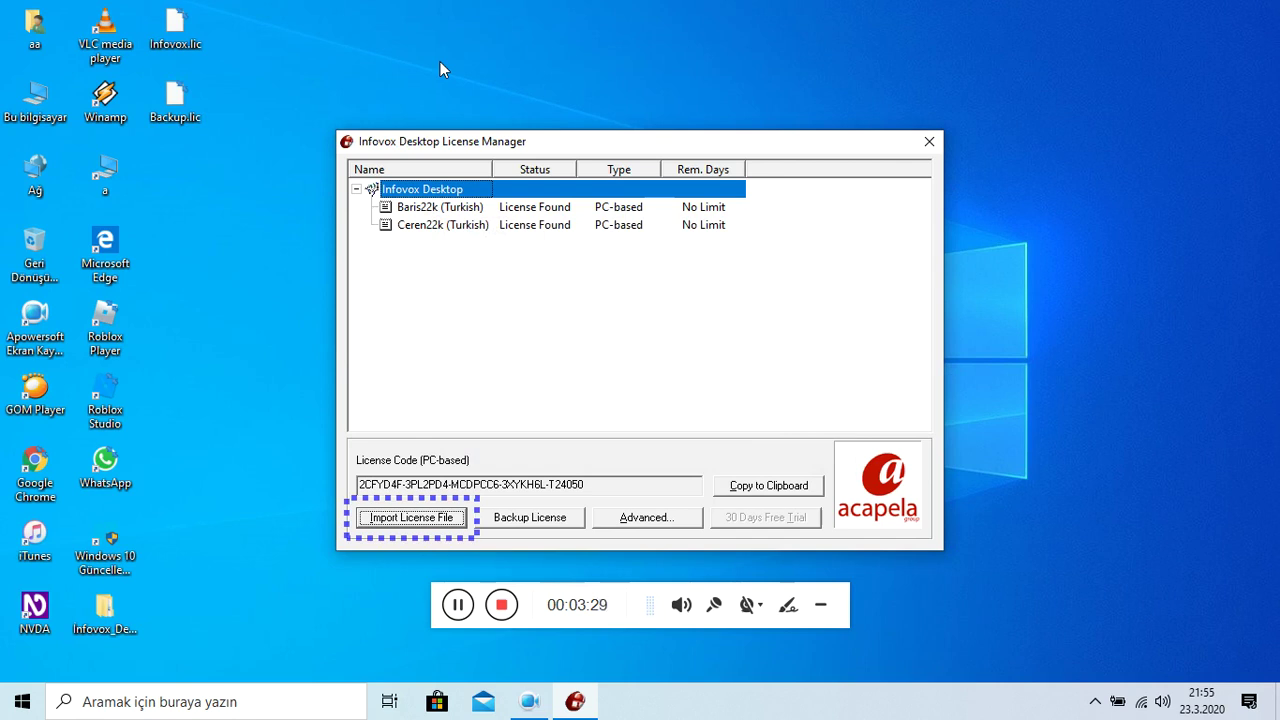
pyautogui.hotkey('shift', 'Tab')
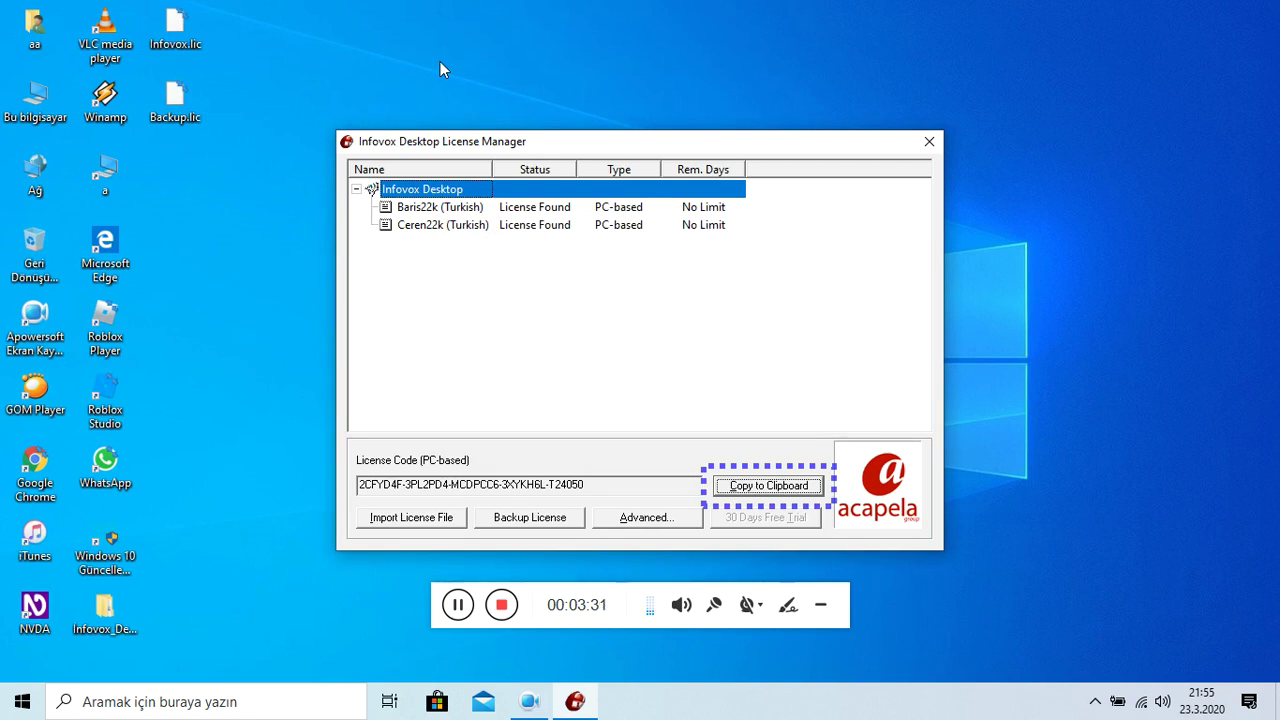
pyautogui.hotkey('alt', 'F4')
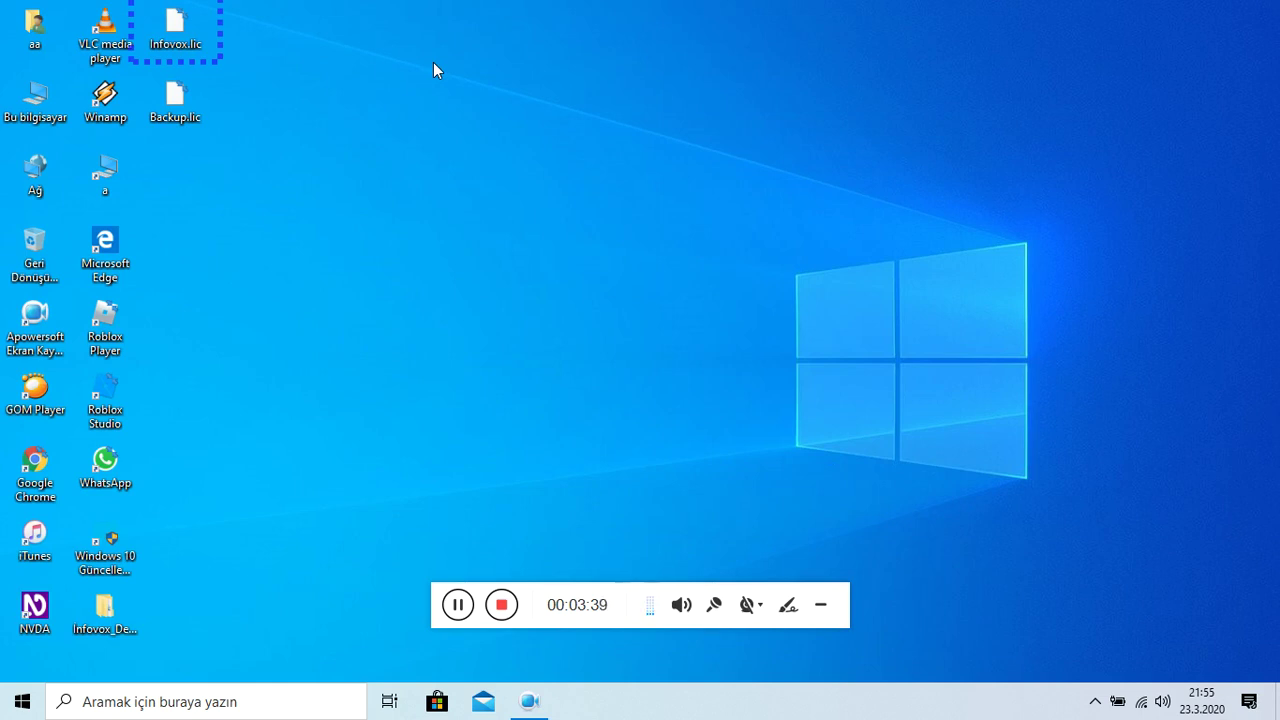
# Move the Infovox.lic and Backup.lic files to the opposite side of the desktop, away from the other icons.
pyautogui.press('Left')
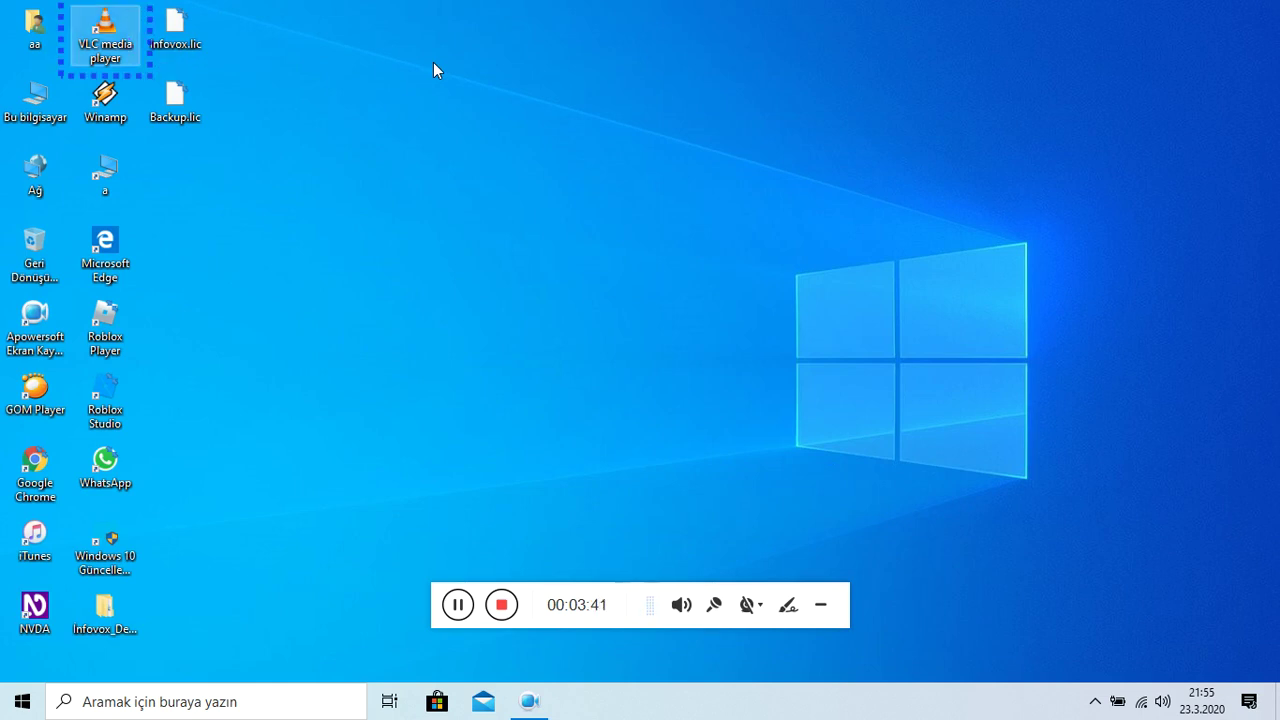
pyautogui.press('Right')
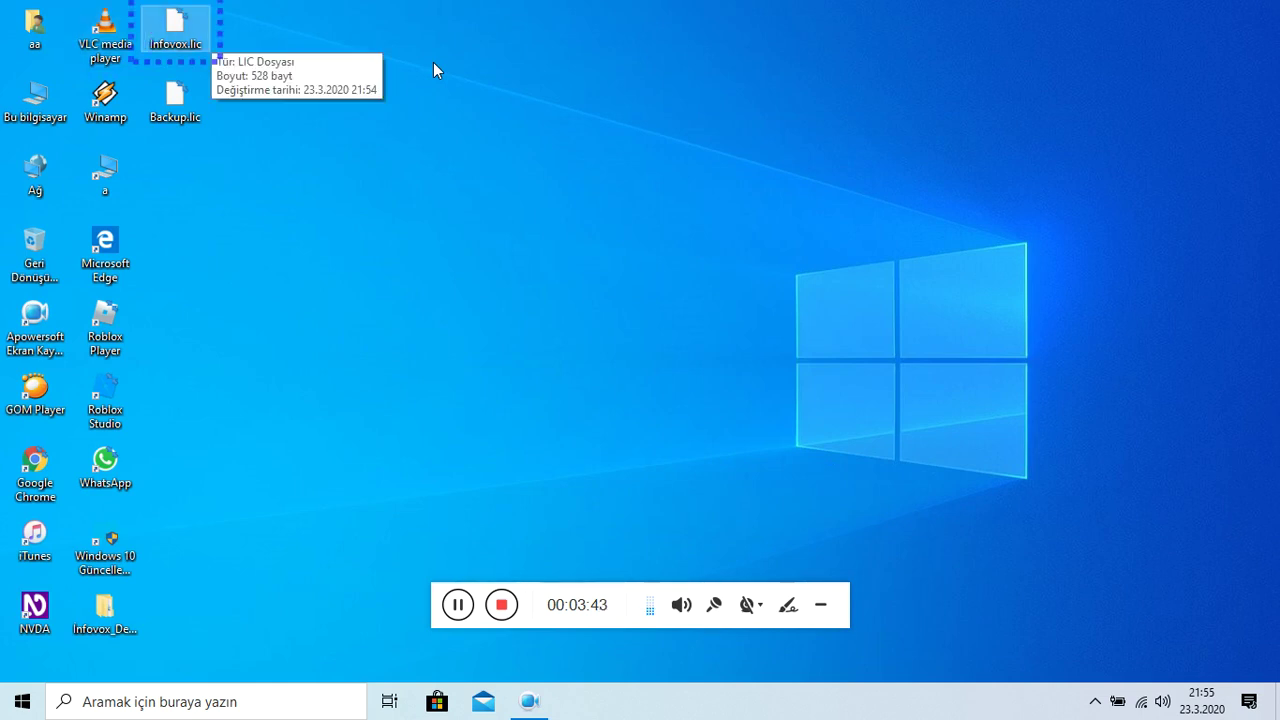
pyautogui.press('Down')
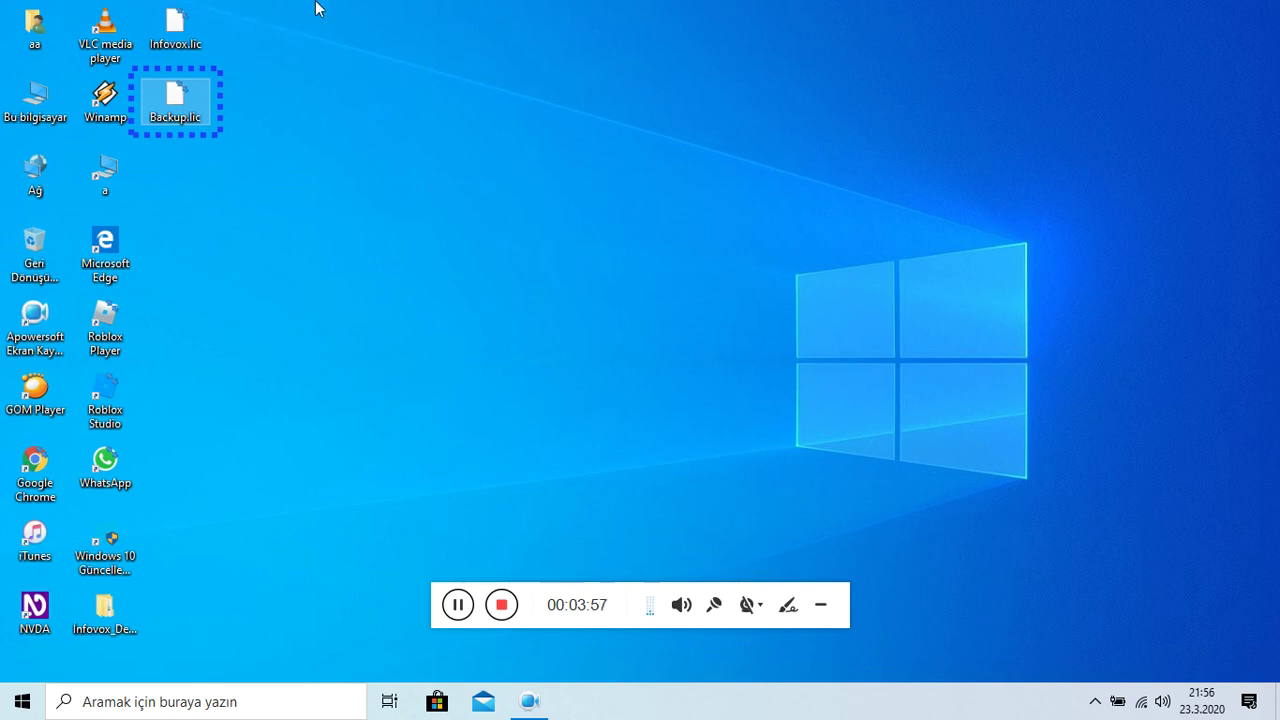
pyautogui.moveTo(183, 47); pyautogui.dragTo(1230, 30)
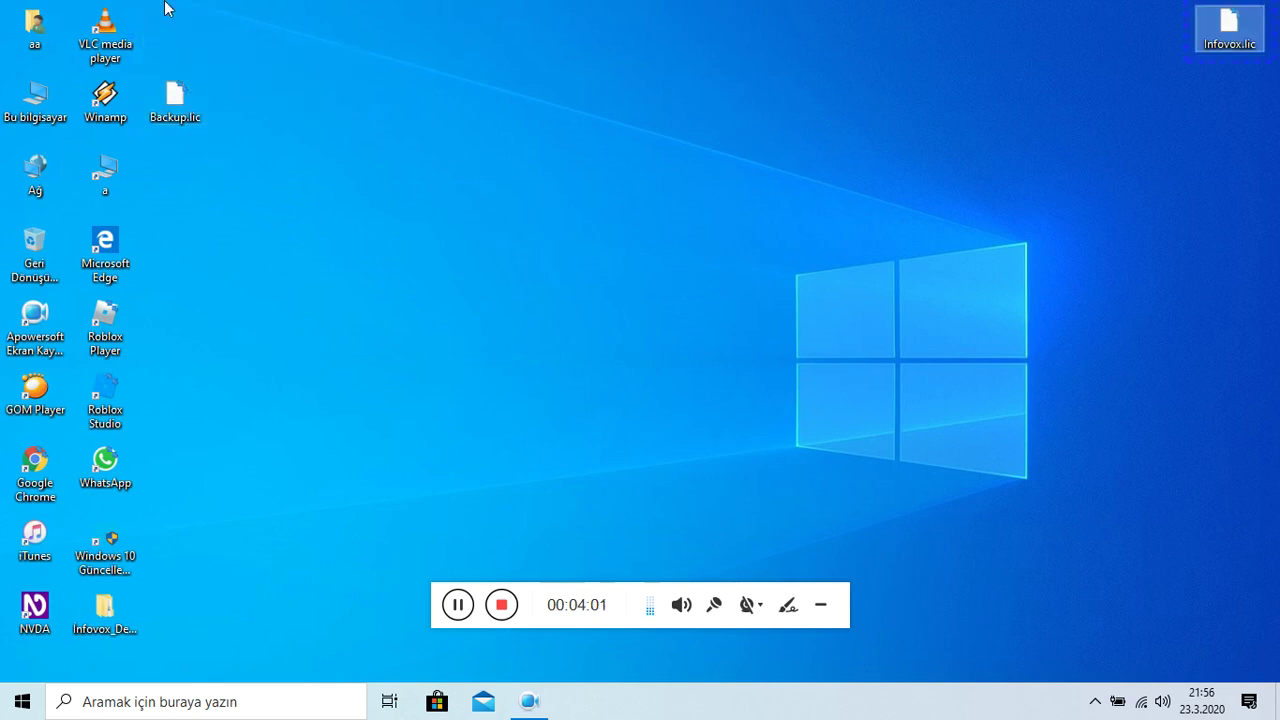
pyautogui.moveTo(204, 95); pyautogui.dragTo(1255, 168)
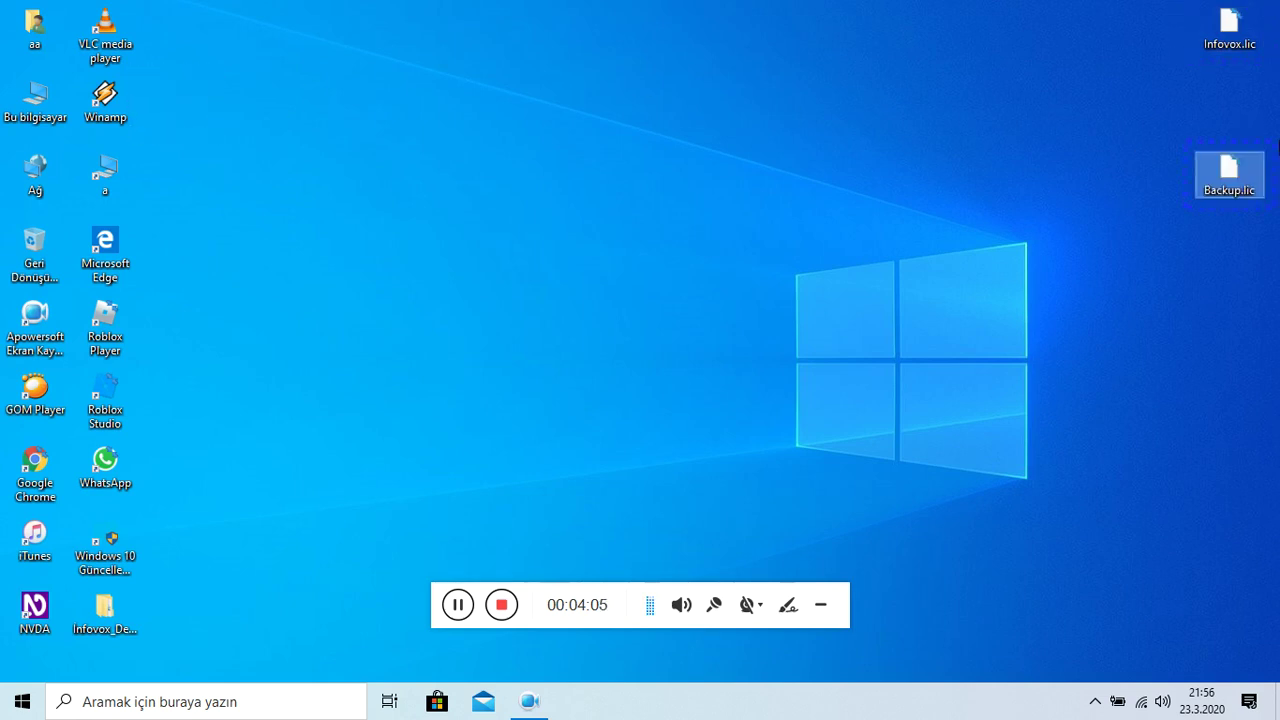
pyautogui.click(914, 10)
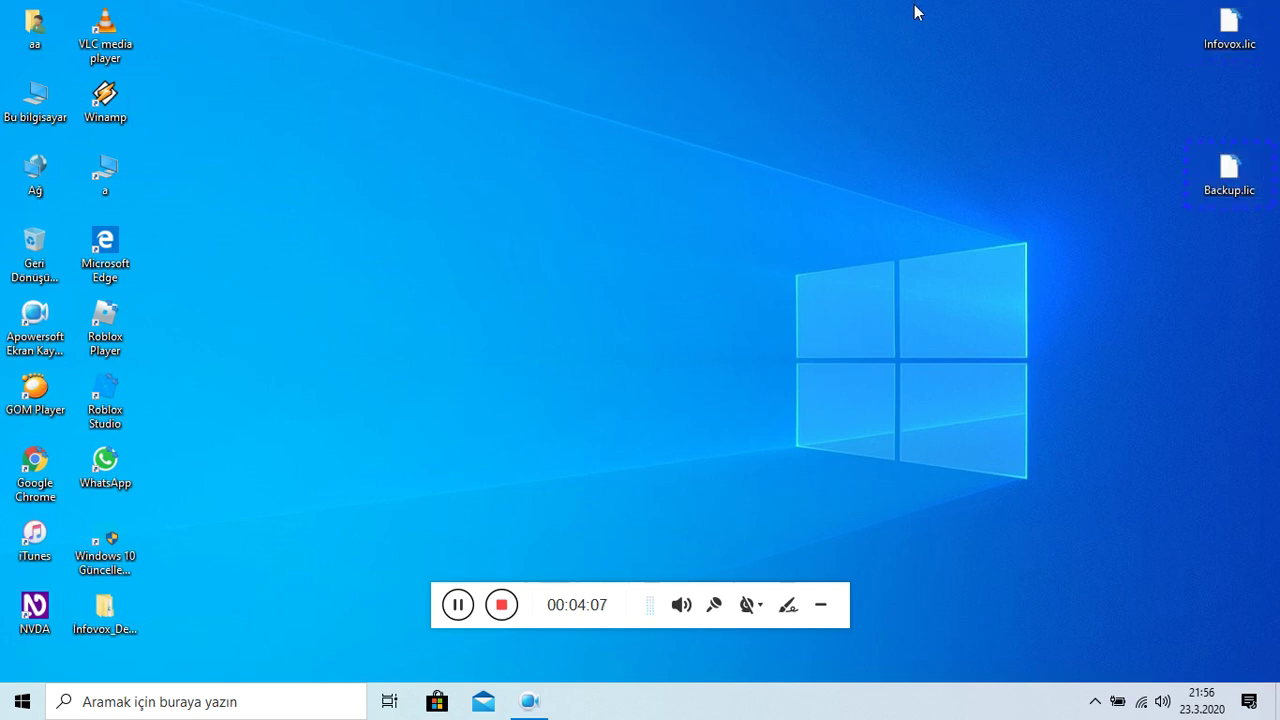
pyautogui.press('Up')
pyautogui.press('Down')
pyautogui.press('Left')
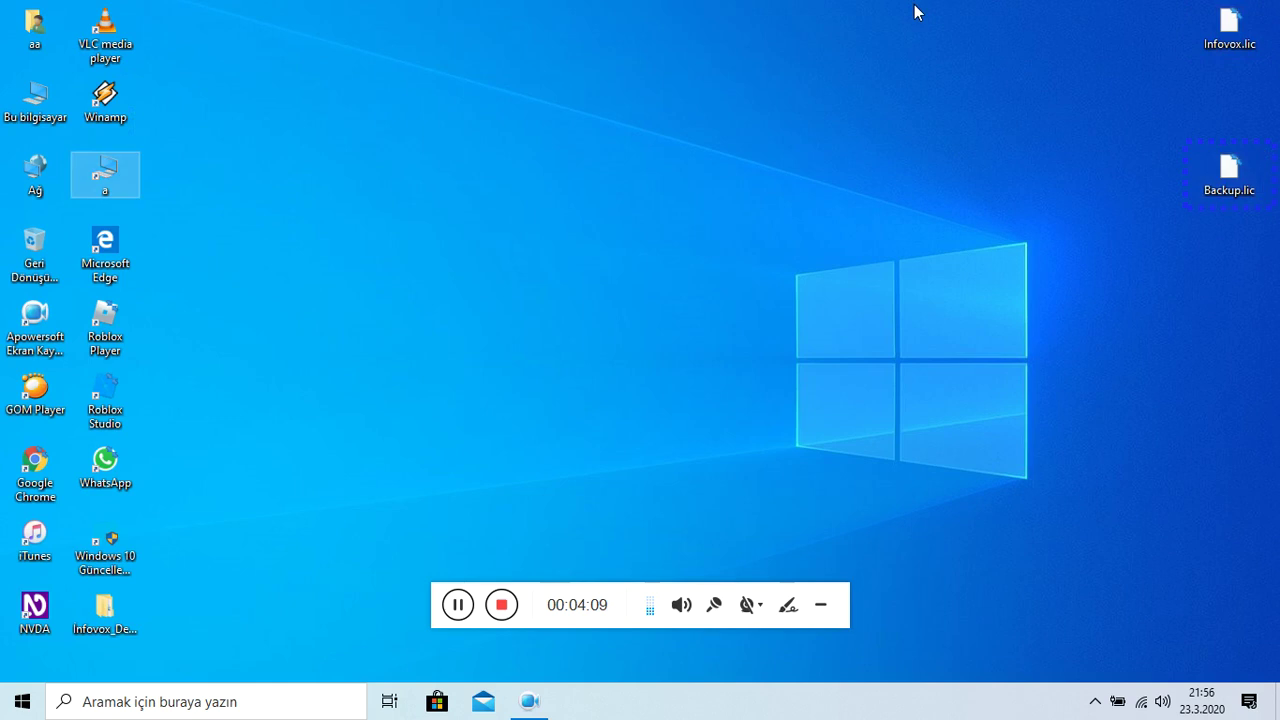
pyautogui.press('Down')
pyautogui.press('Right')
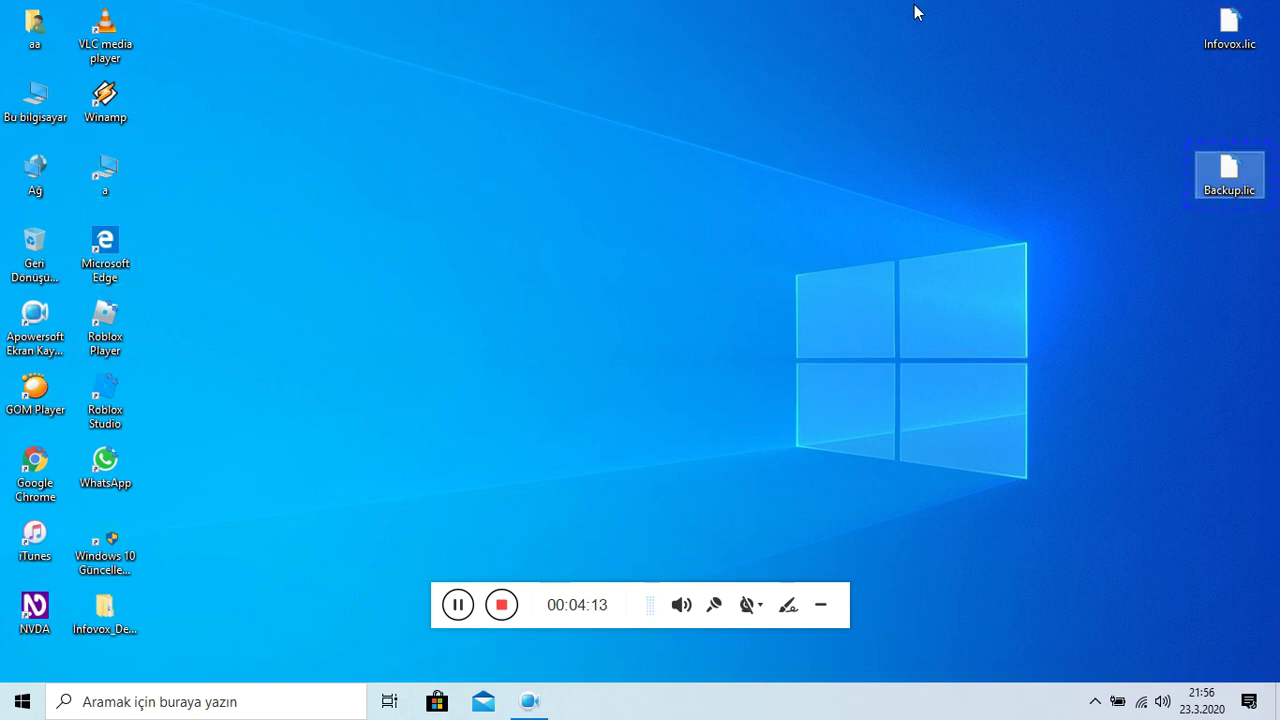
# Open the Windows (C:) drive from Bu bilgisayar in File Explorer.
pyautogui.press('b')
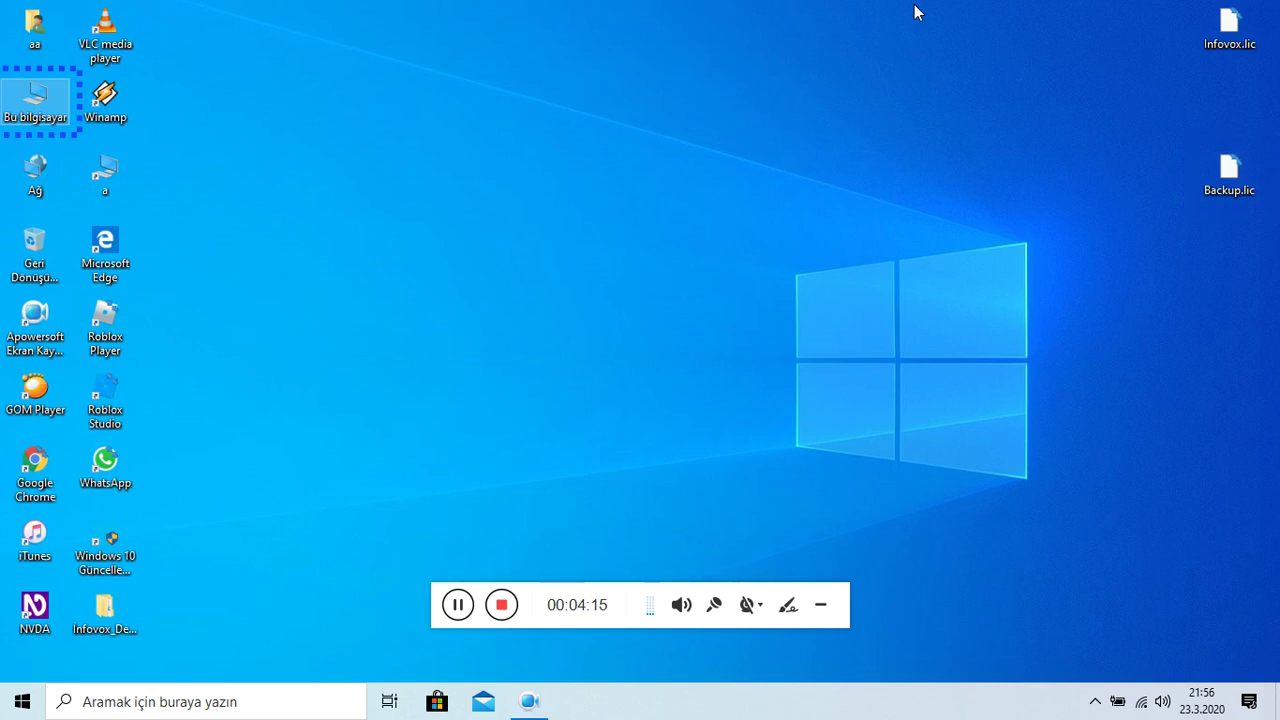
pyautogui.press('Return')
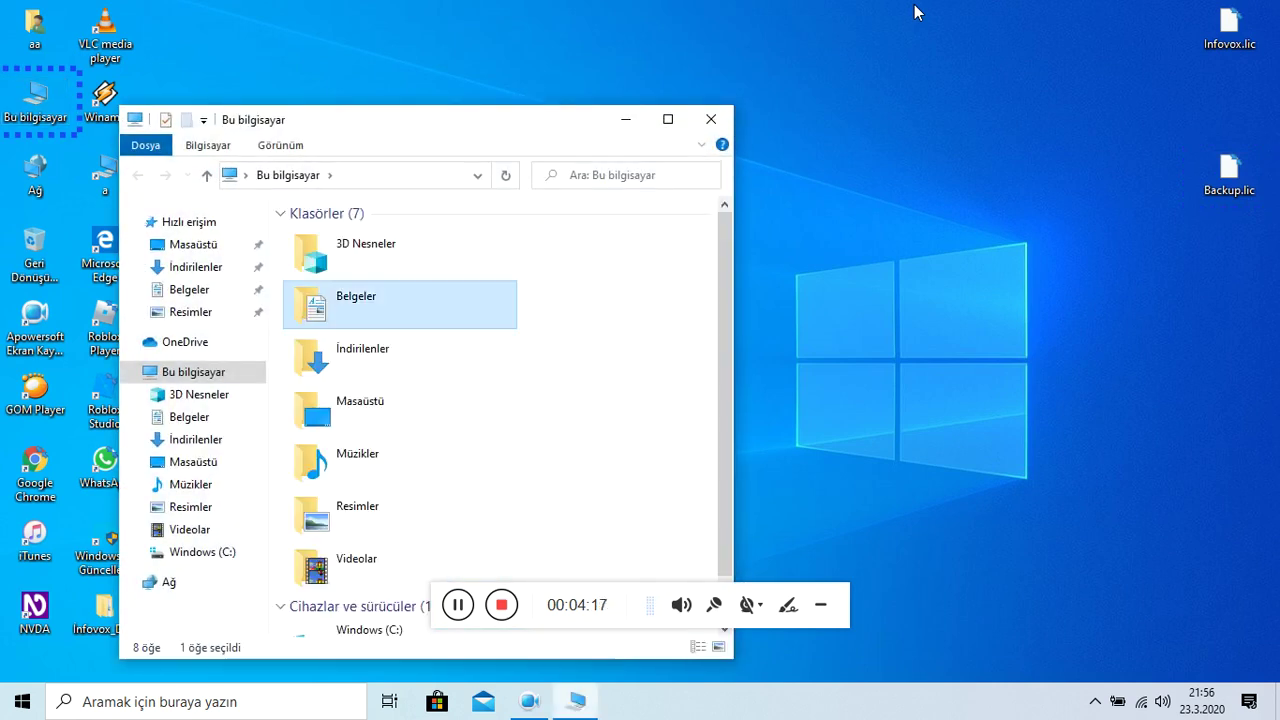
pyautogui.press('Down')
pyautogui.press('Down')
pyautogui.press('Down')
pyautogui.press('Down')
pyautogui.press('Down')
pyautogui.press('Down')
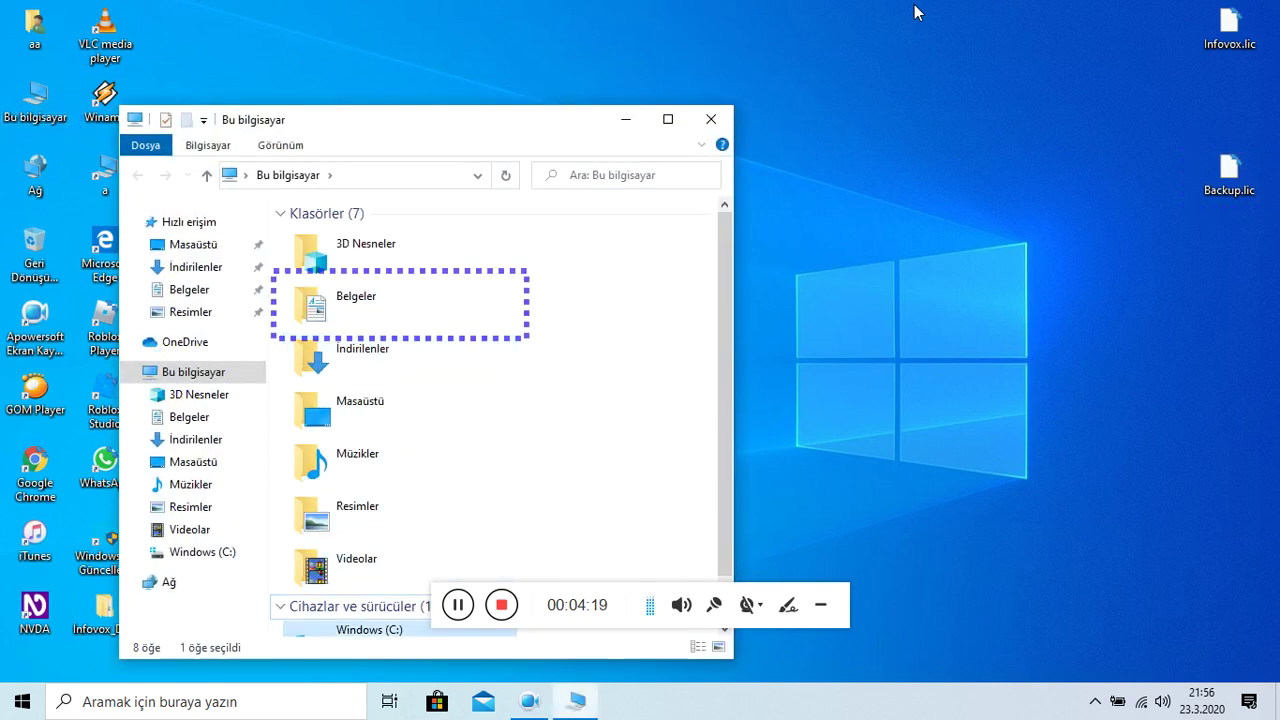
pyautogui.press('Return')
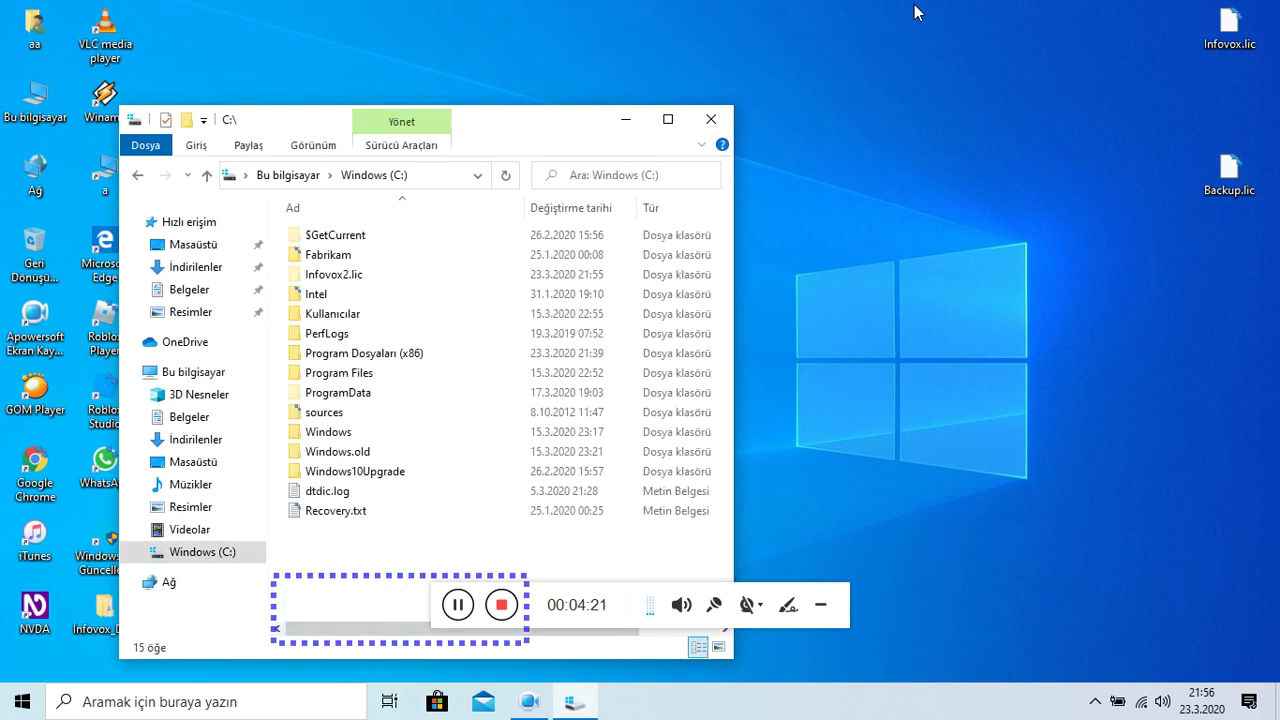
# Open the Program Dosyaları (x86) folder on the C: drive.
pyautogui.press('Down')
pyautogui.press('Down')
pyautogui.press('Down')
pyautogui.press('Down')
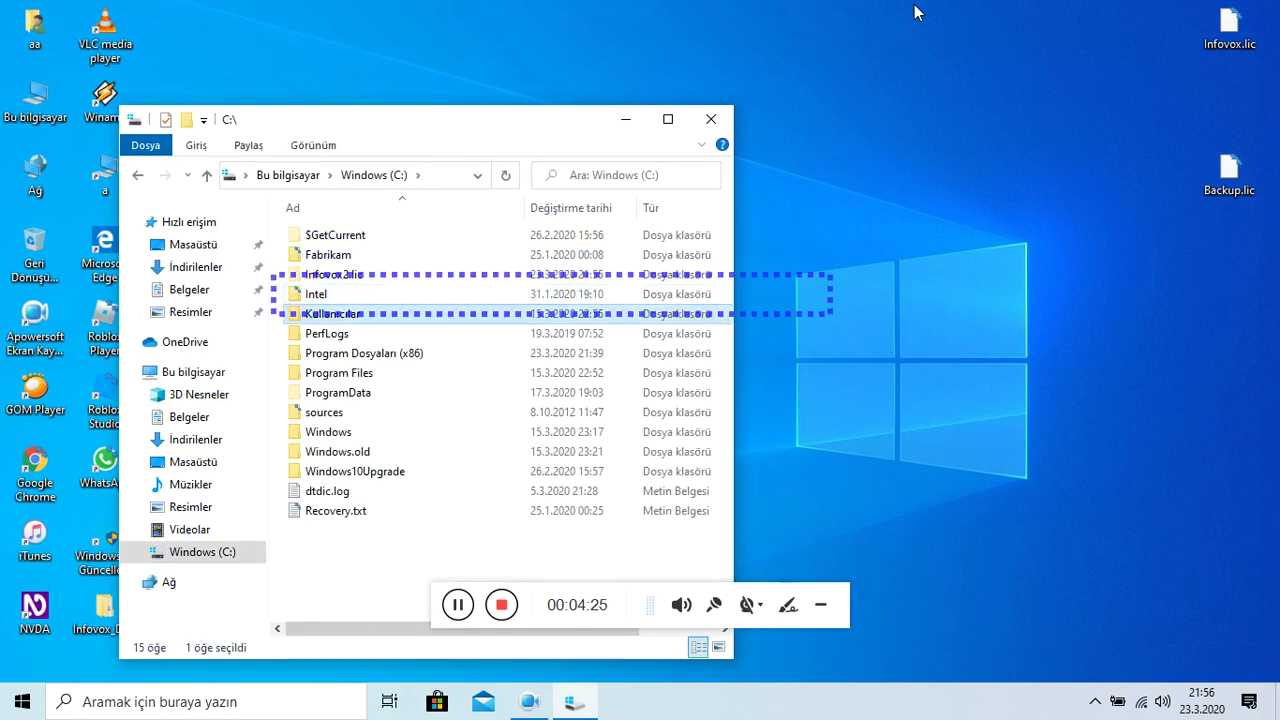
pyautogui.press('Down')
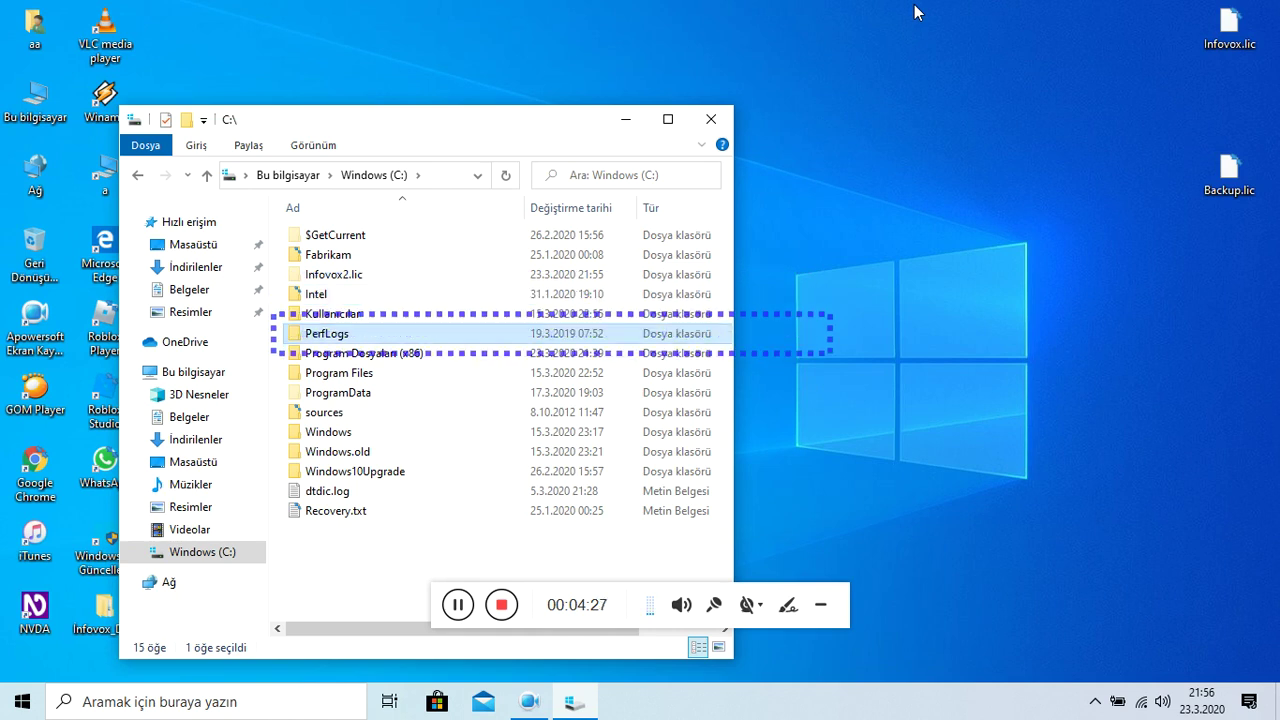
pyautogui.press('Down')
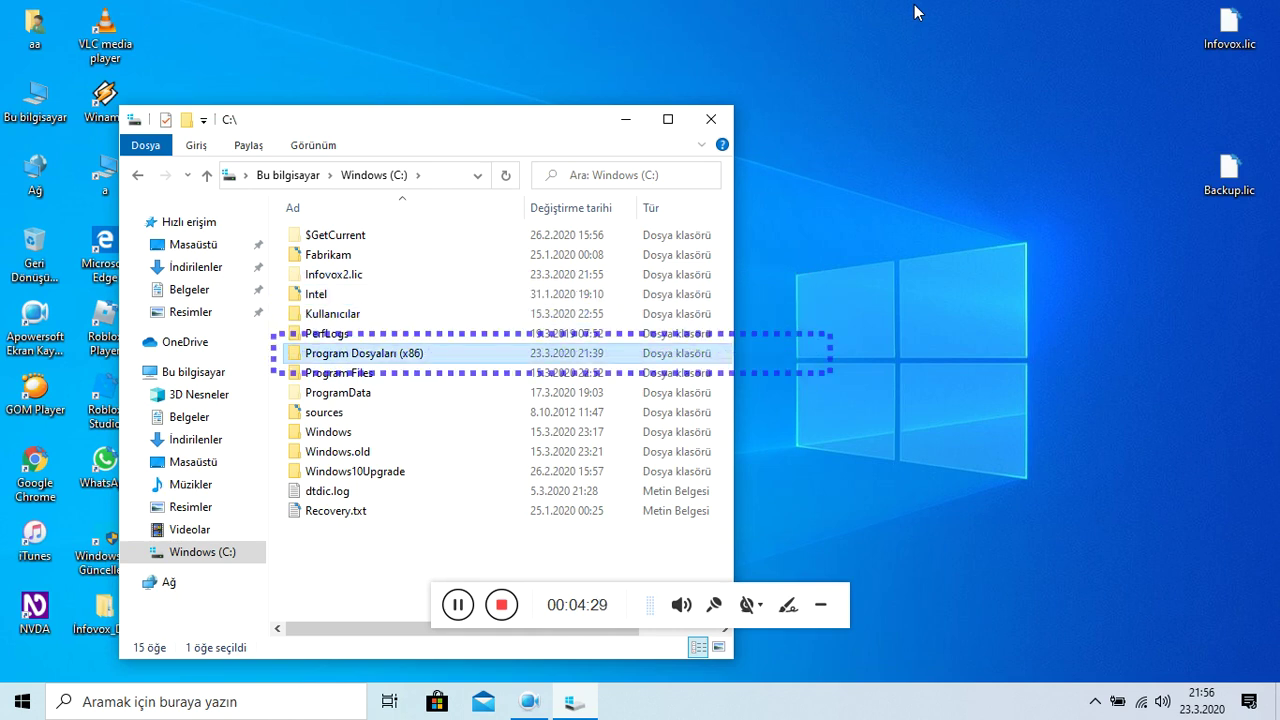
pyautogui.press('Return')
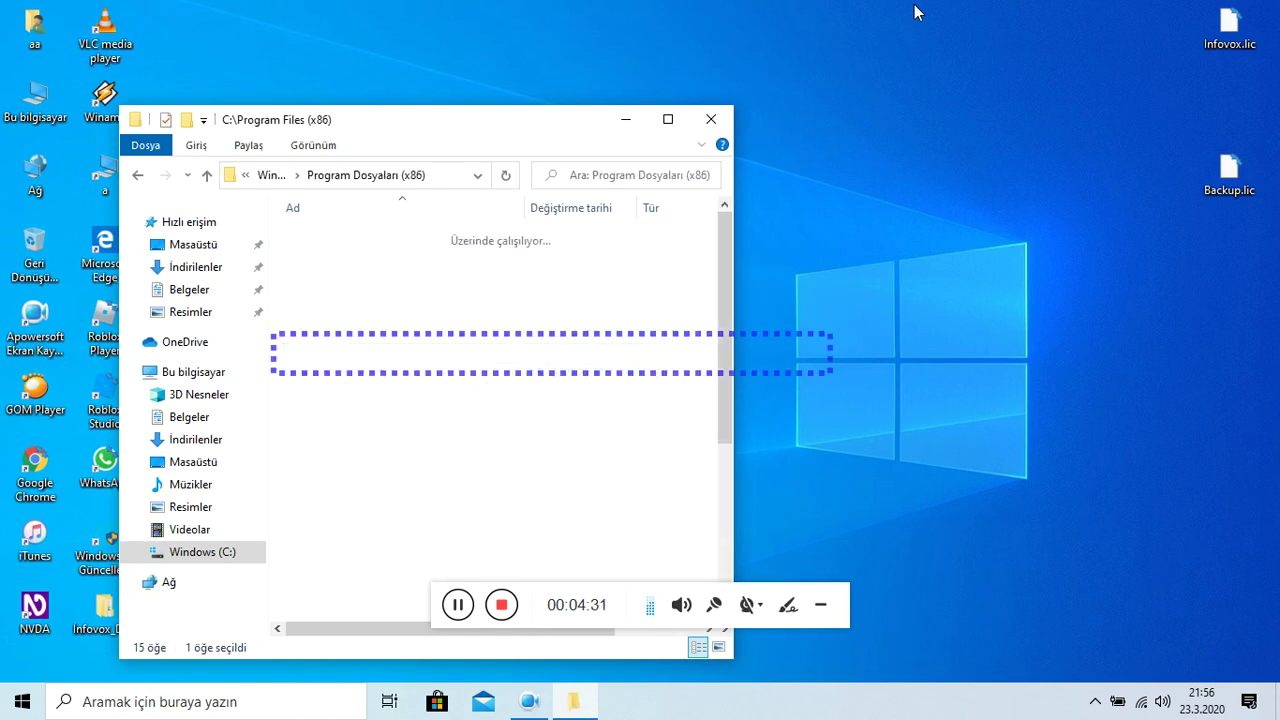
# Open the InstallShield Installation Information folder and its subfolder whose name starts with {52C32940-C538-40CF.
pyautogui.press('Down')
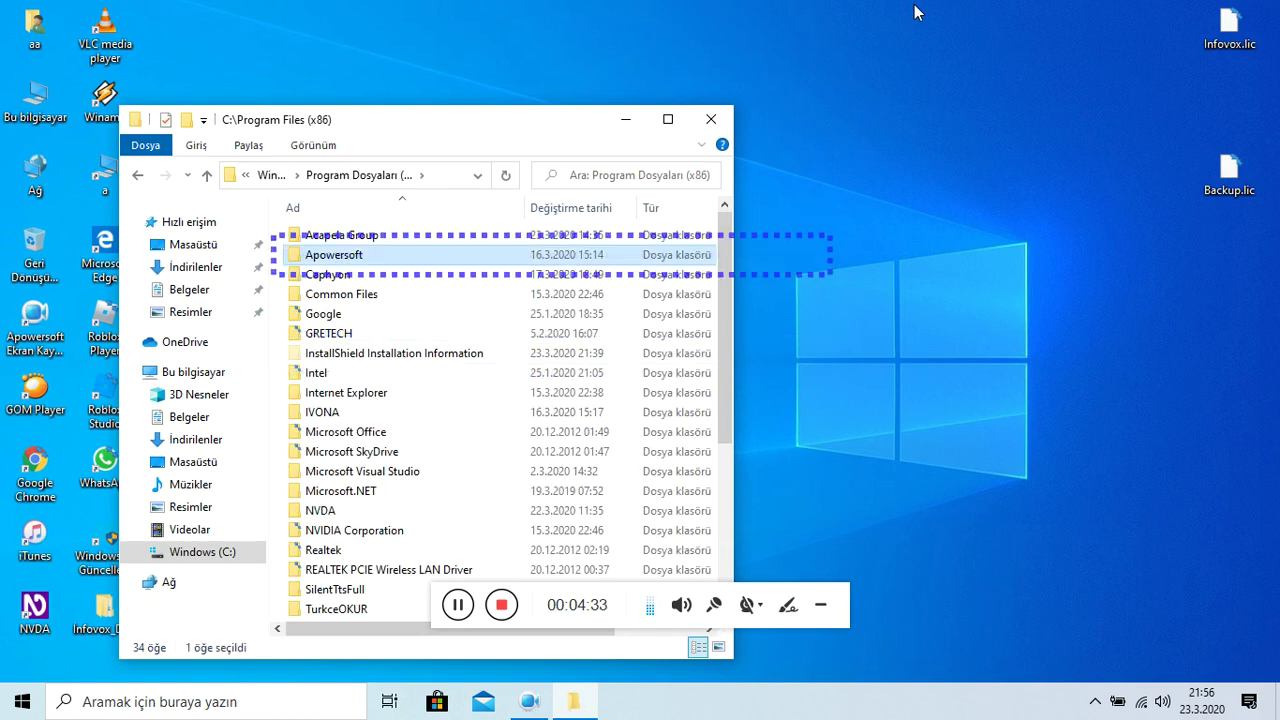
pyautogui.press('Down')
pyautogui.press('Down')
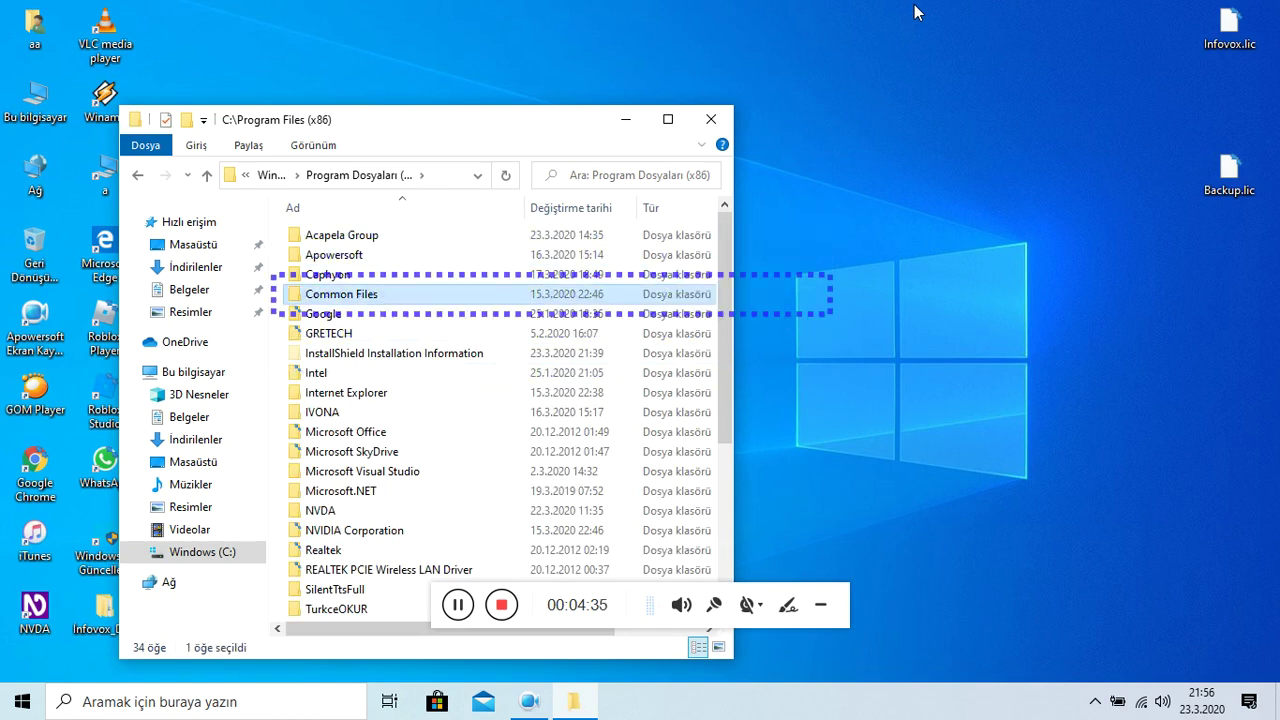
pyautogui.press('Down')
pyautogui.press('Down')
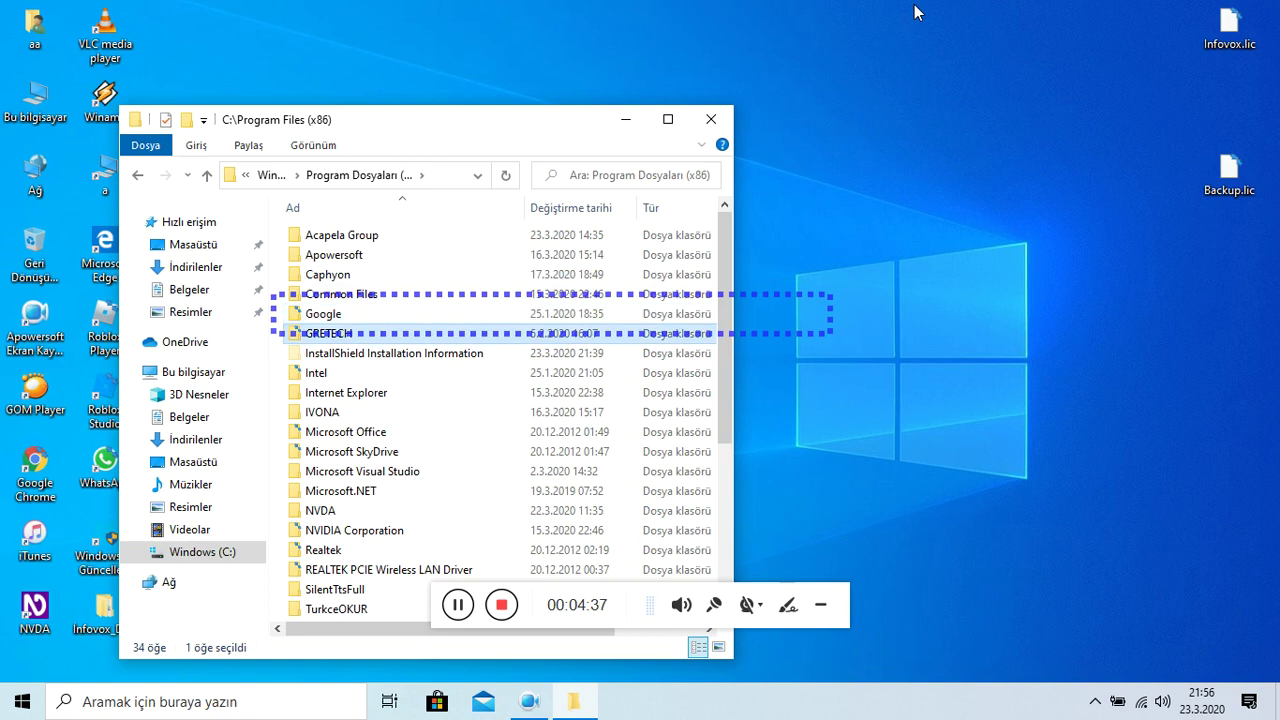
pyautogui.press('Down')
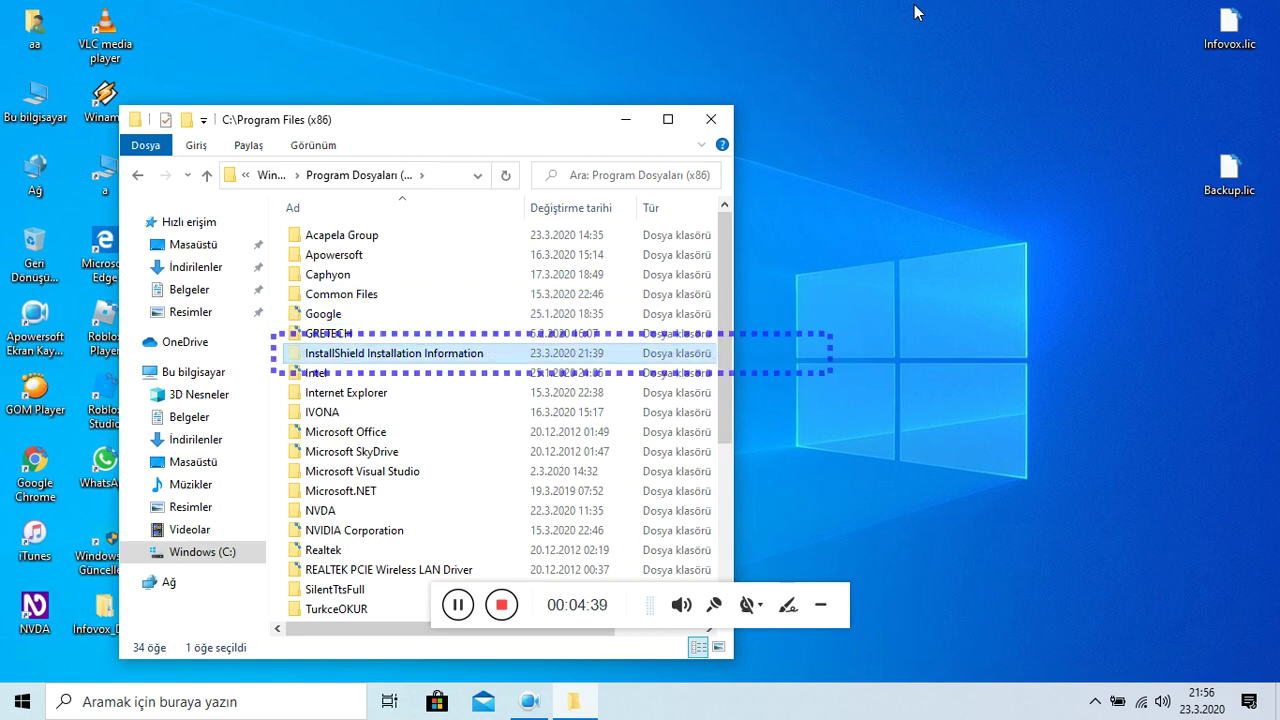
pyautogui.press('Down')
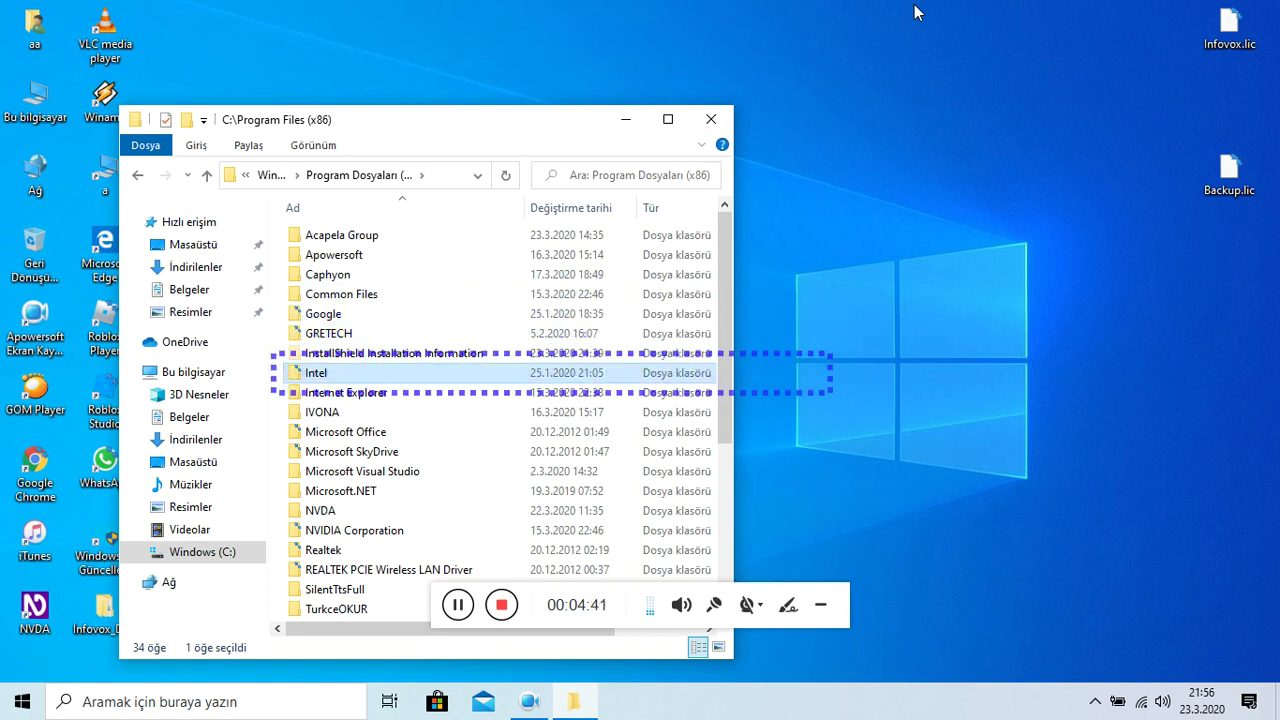
pyautogui.press('Up')
pyautogui.press('Return')
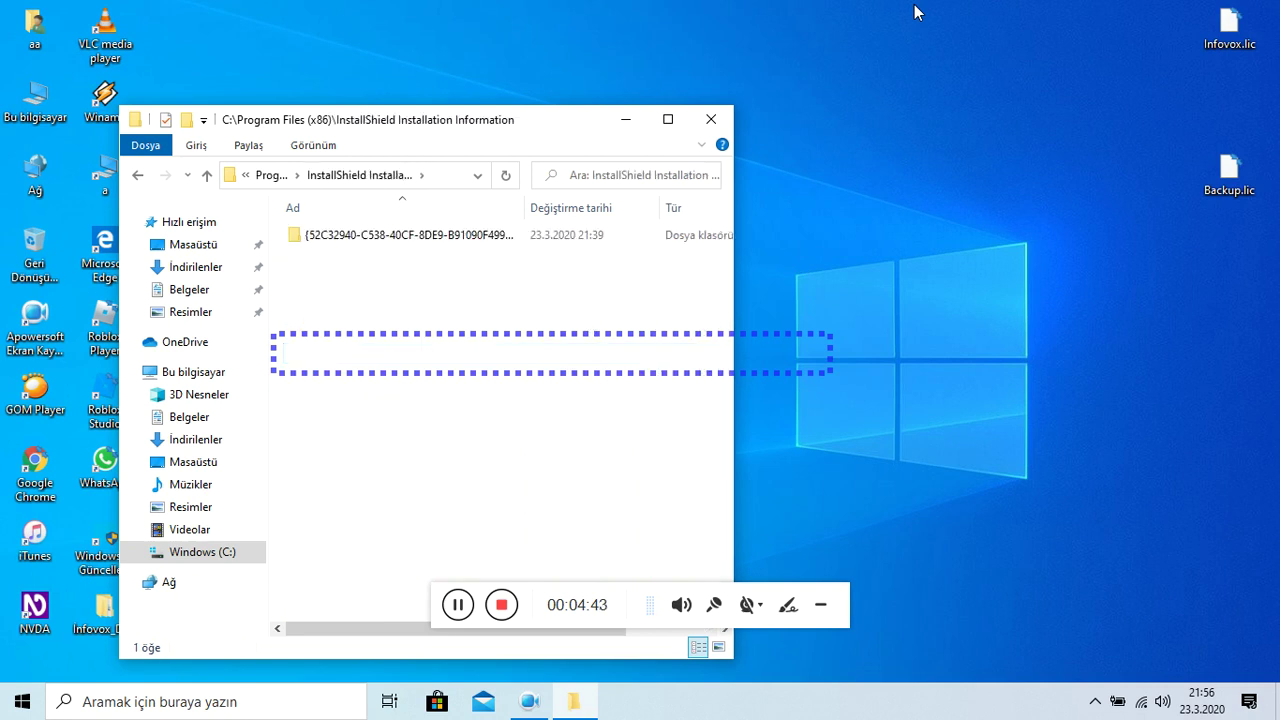
pyautogui.press('Down')
pyautogui.press('Return')
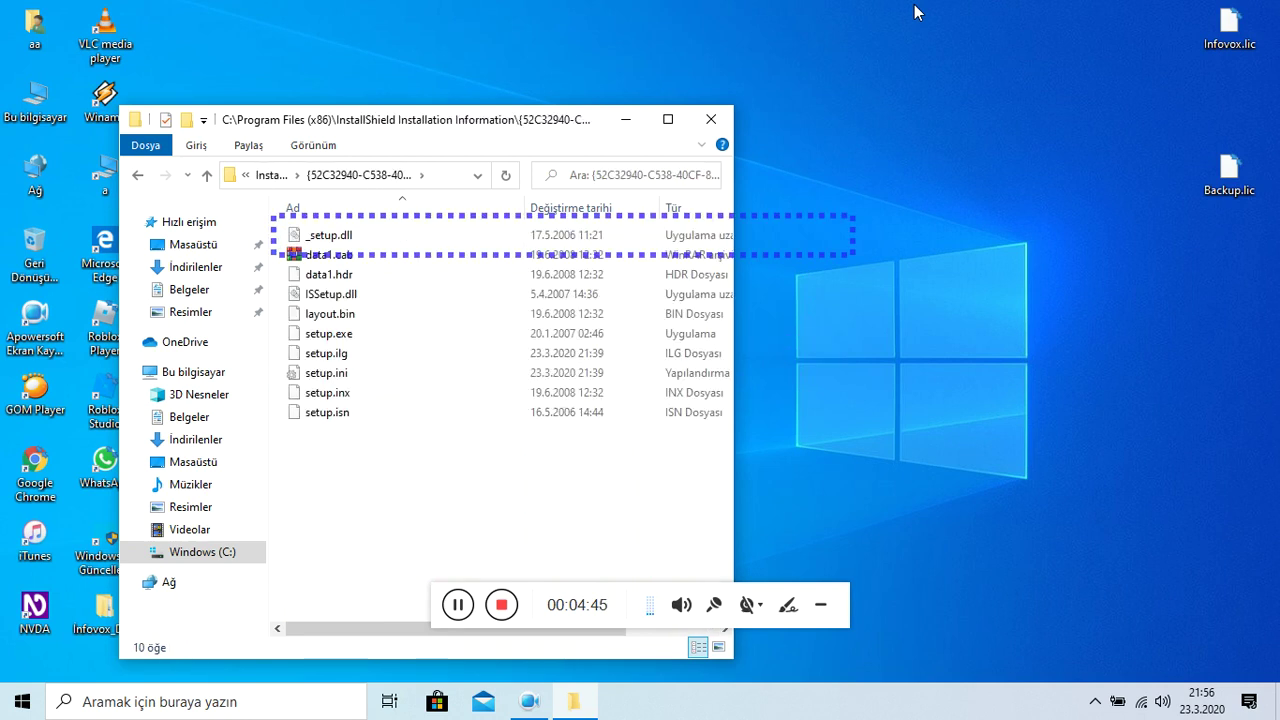
# Look through the first setup files in the InstallShield subfolder, from _setup.dll to ISSetup.dll.
pyautogui.press('Down')
pyautogui.press('Up')
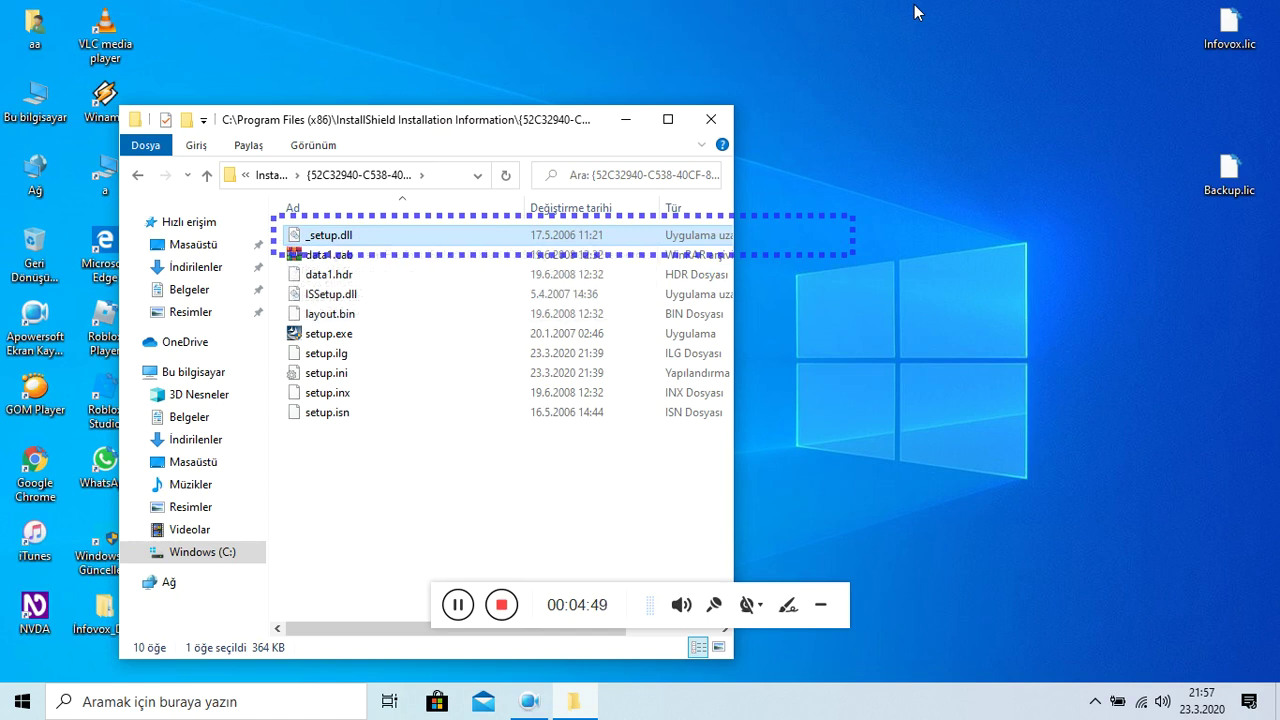
pyautogui.press('Down')
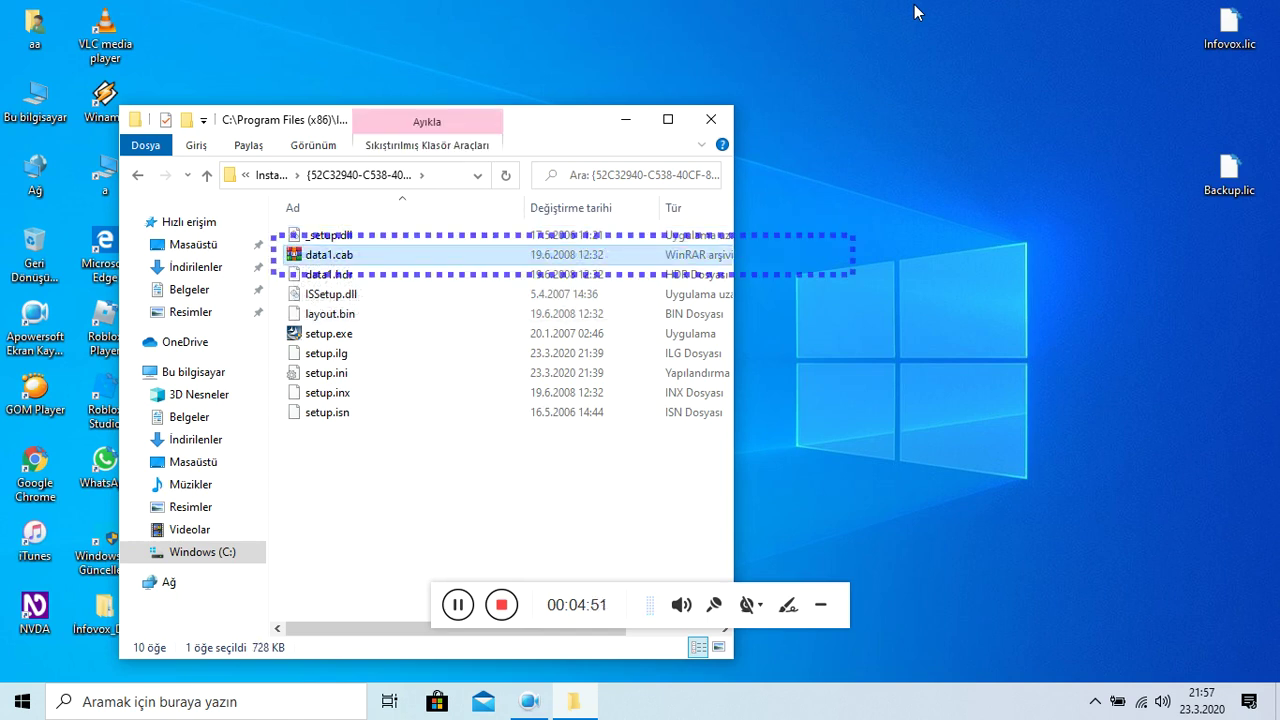
pyautogui.press('Down')
pyautogui.press('Down')
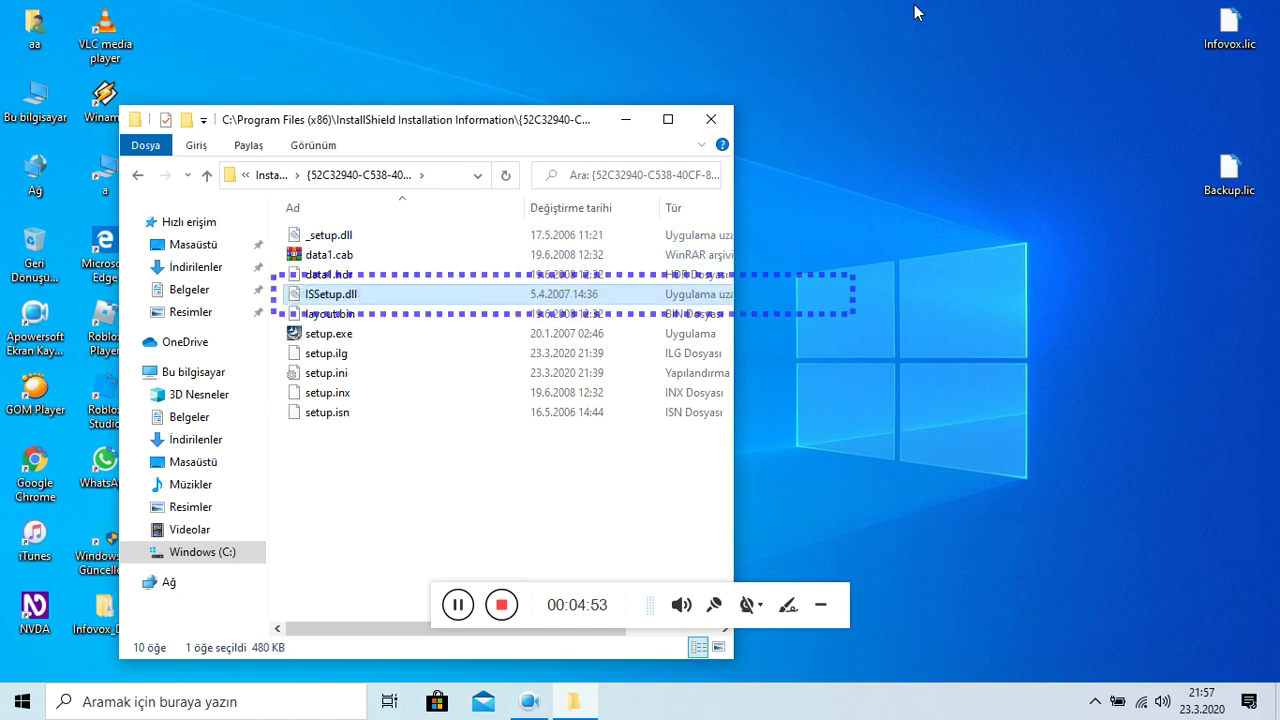
pyautogui.press('Up')
pyautogui.press('Up')
pyautogui.press('Up')
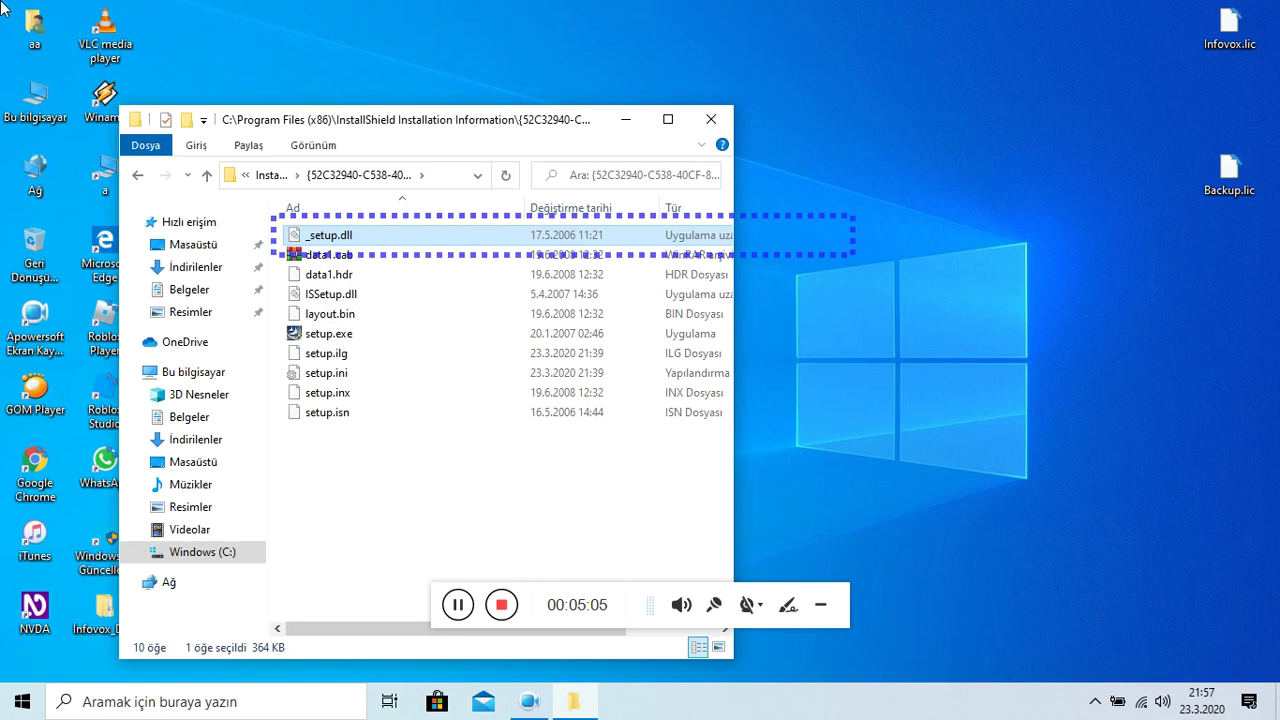
# Create a folder named License in the current InstallShield subfolder and open it.
pyautogui.rightClick(560, 567)
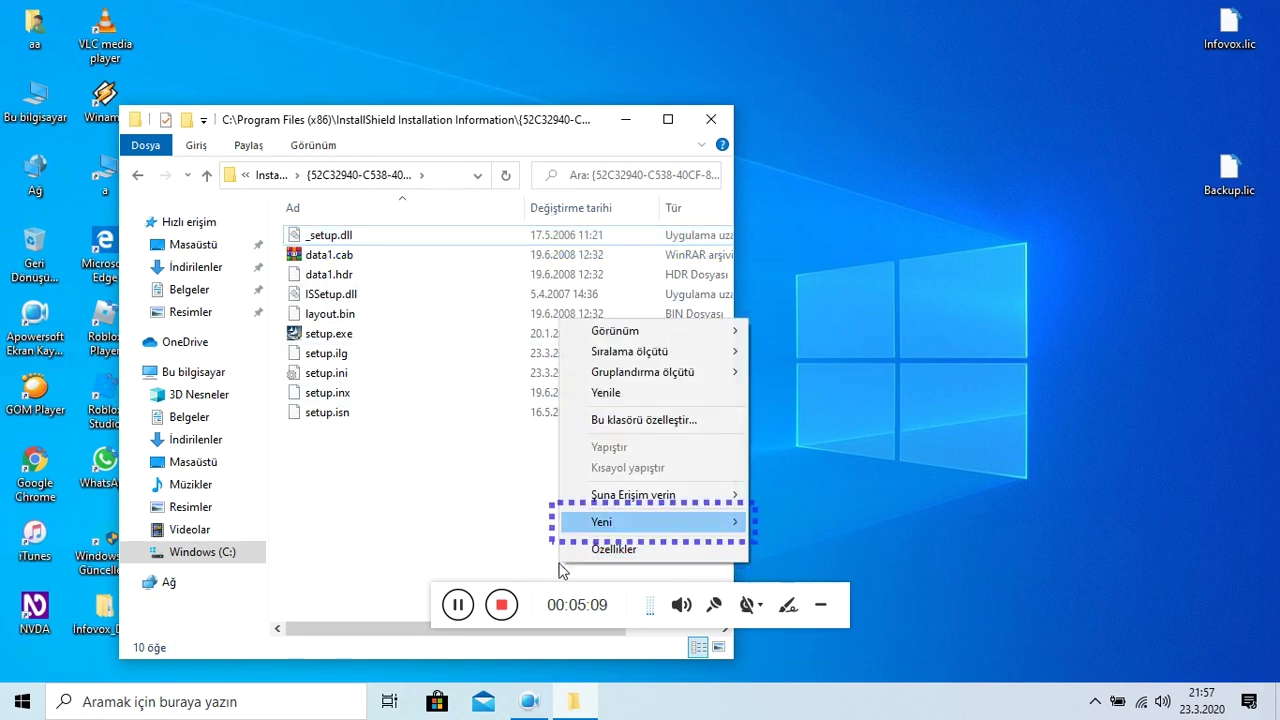
pyautogui.click(560, 567)
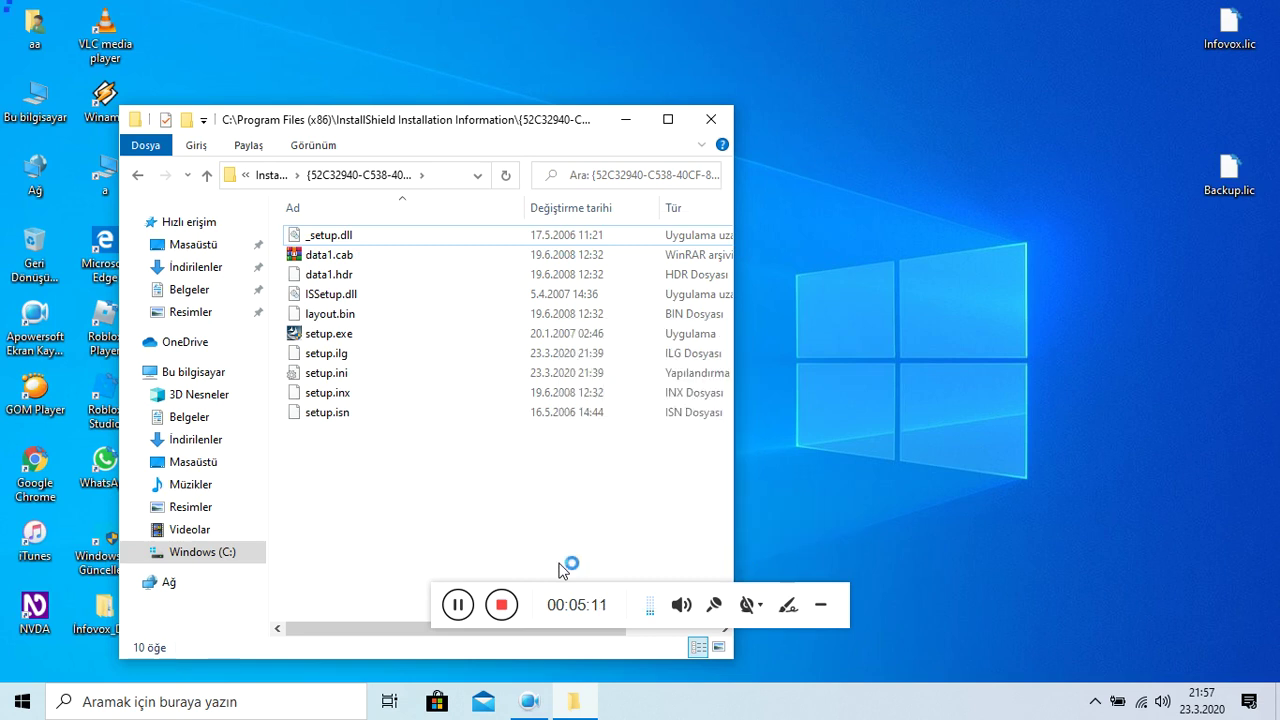
pyautogui.press('BackSpace')
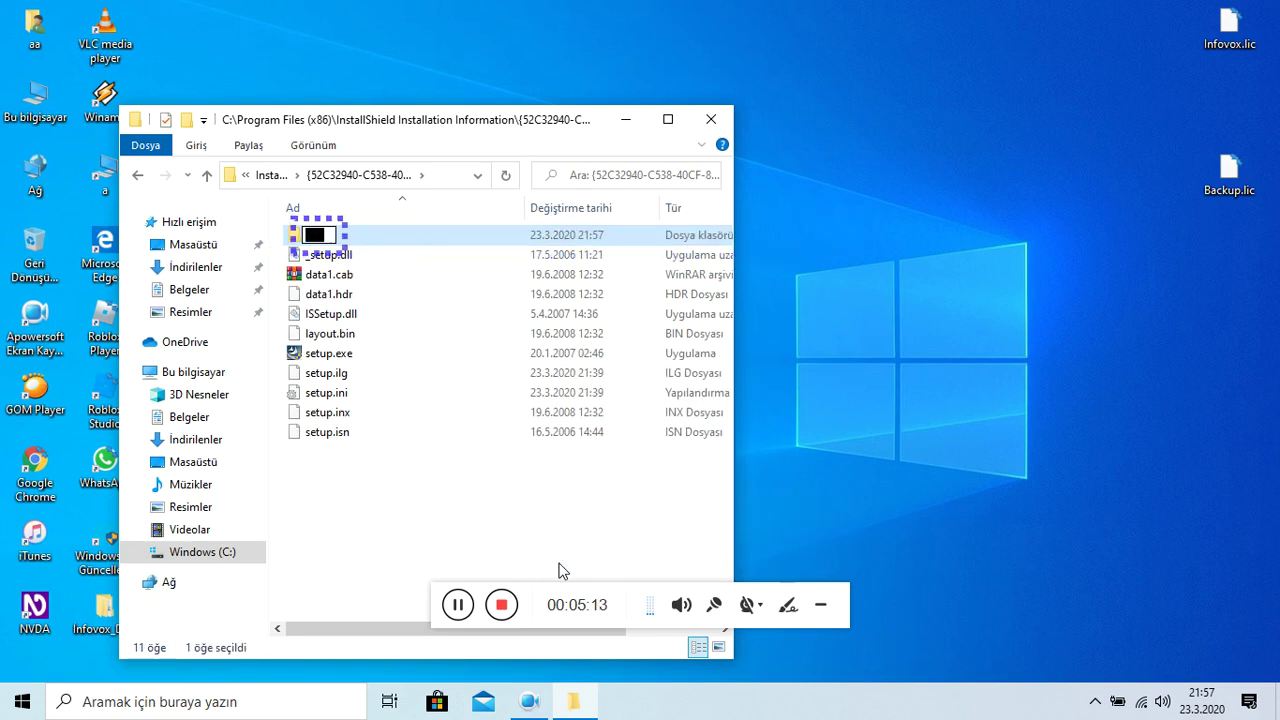
pyautogui.write('Lice')
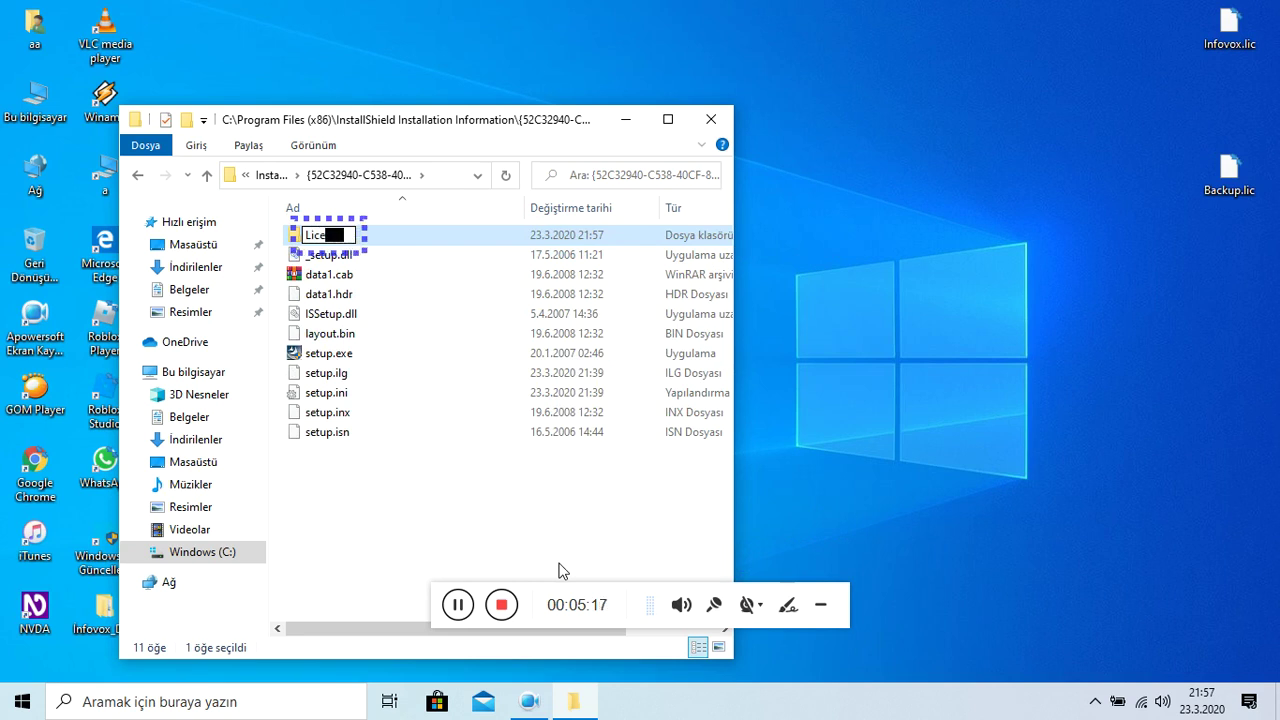
pyautogui.write('nse')
pyautogui.press('Return')
pyautogui.press('Return')
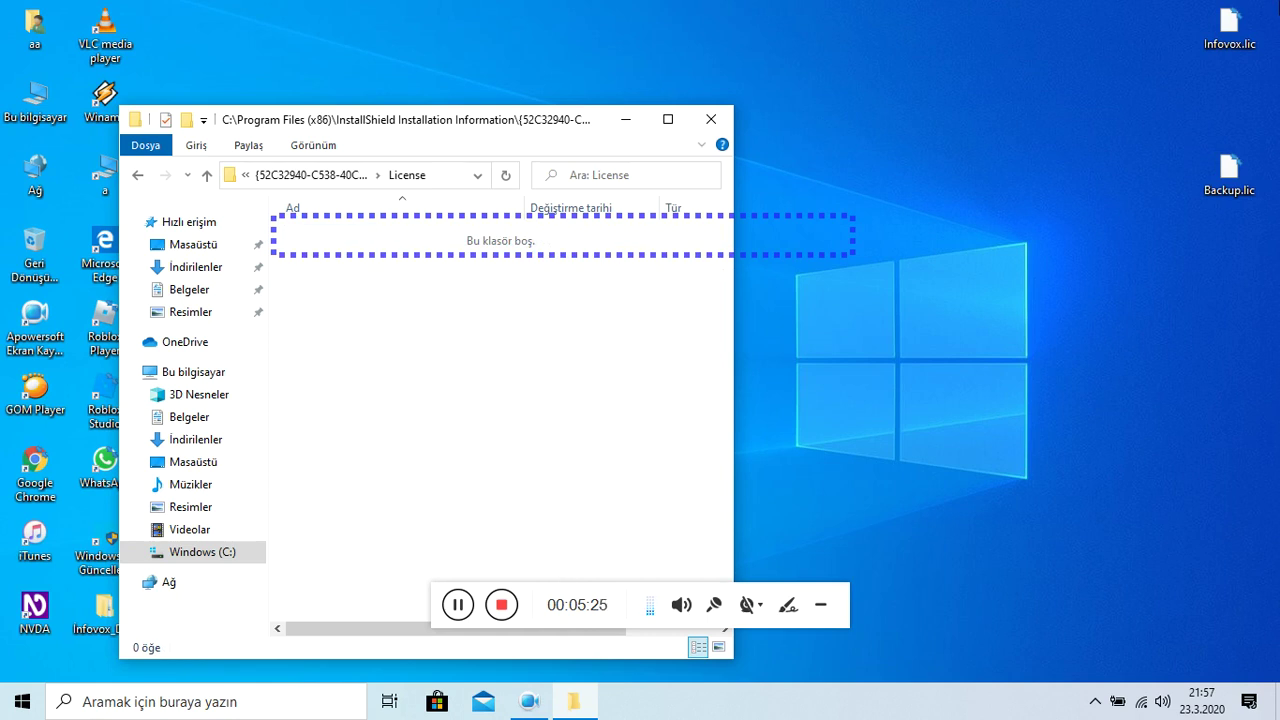
# Move Infovox.lic from the desktop into the License folder, granting administrator permission for the move.
pyautogui.hotkey('alt', 'Tab')
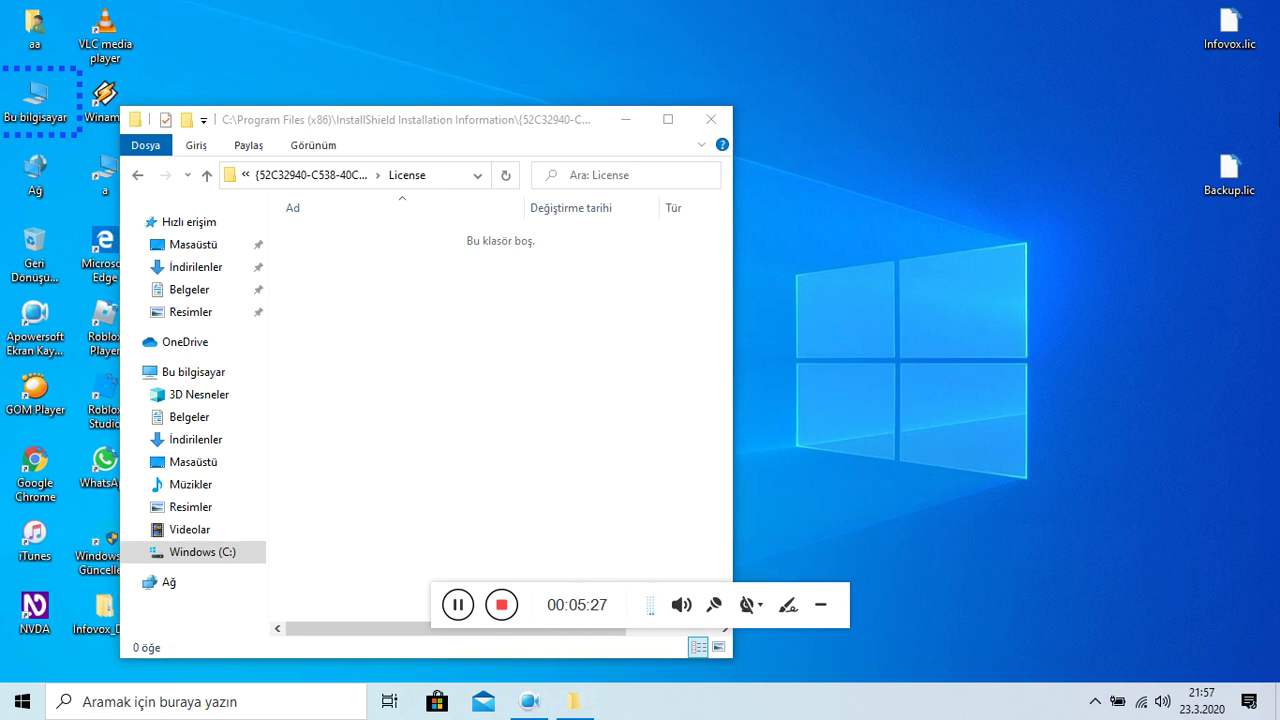
pyautogui.click(1249, 32)
pyautogui.moveTo(1249, 32); pyautogui.dragTo(407, 507)
pyautogui.press('Tab')
pyautogui.hotkey('shift', 'Tab')
pyautogui.press('Return')
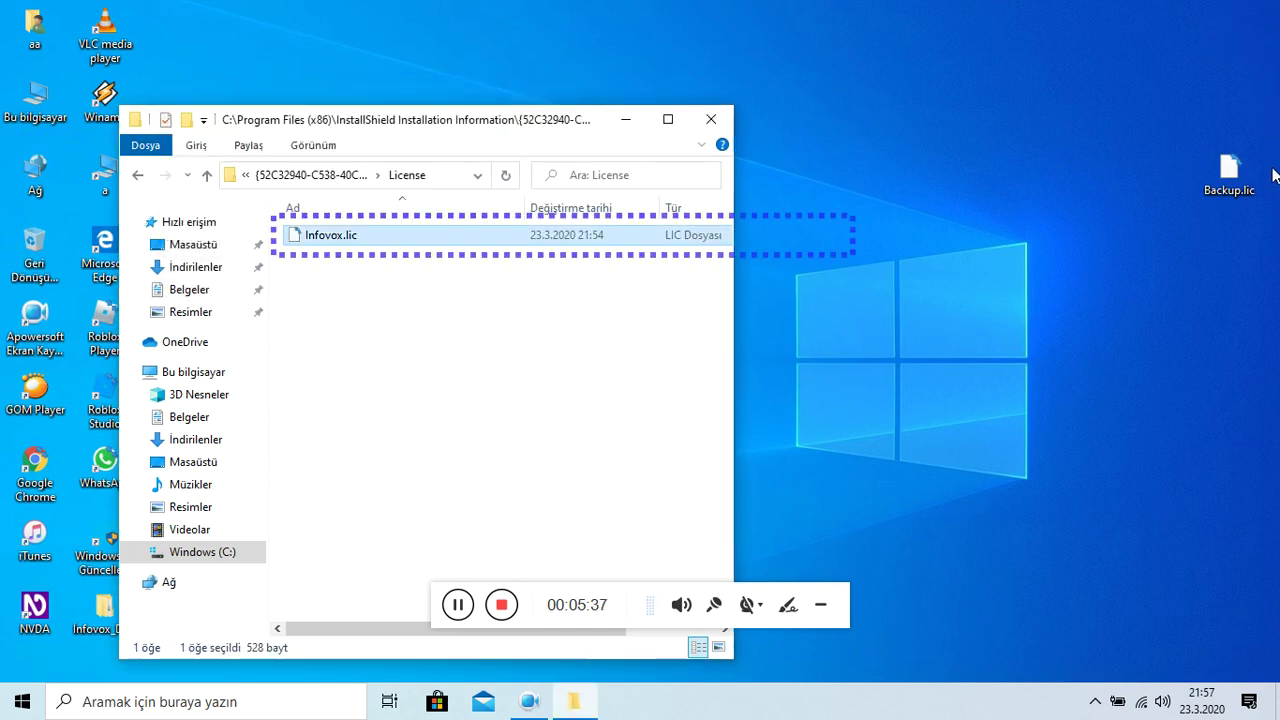
# Move Backup.lic from the desktop into the License folder with administrator permission and close the folder window.
pyautogui.moveTo(1258, 195); pyautogui.dragTo(551, 408)
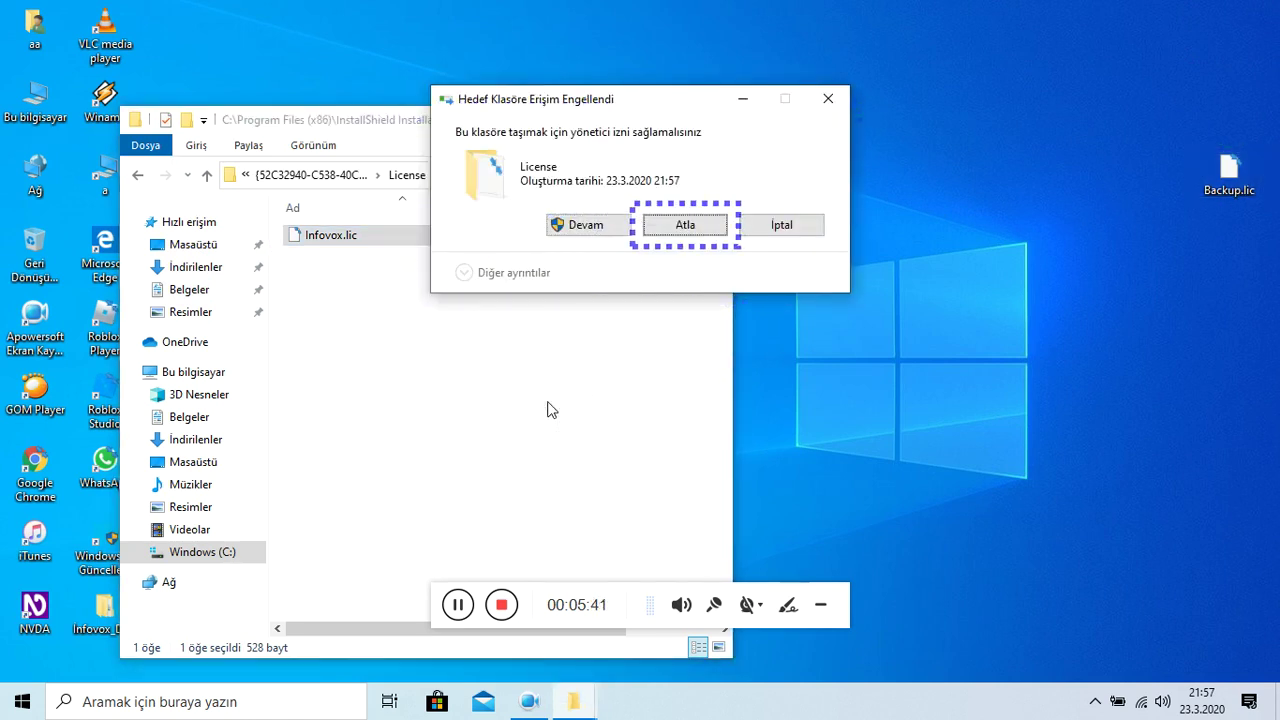
pyautogui.press('Return')
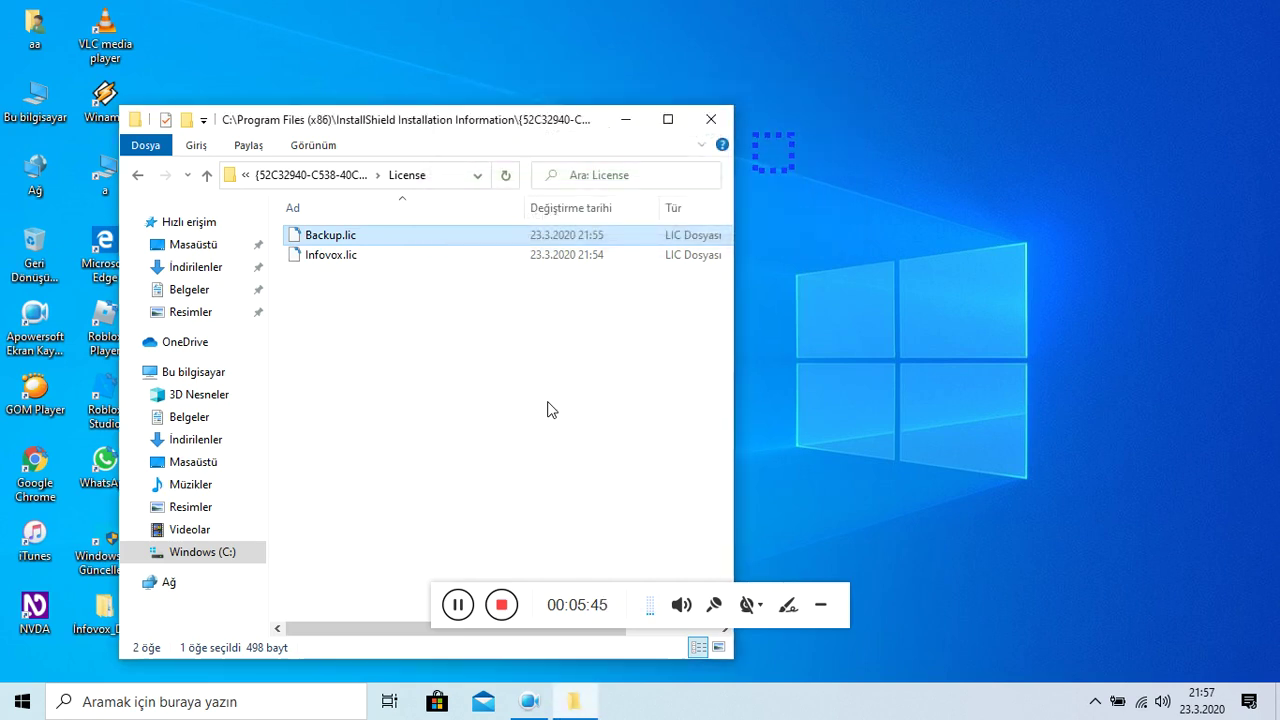
pyautogui.hotkey('alt', 'F4')
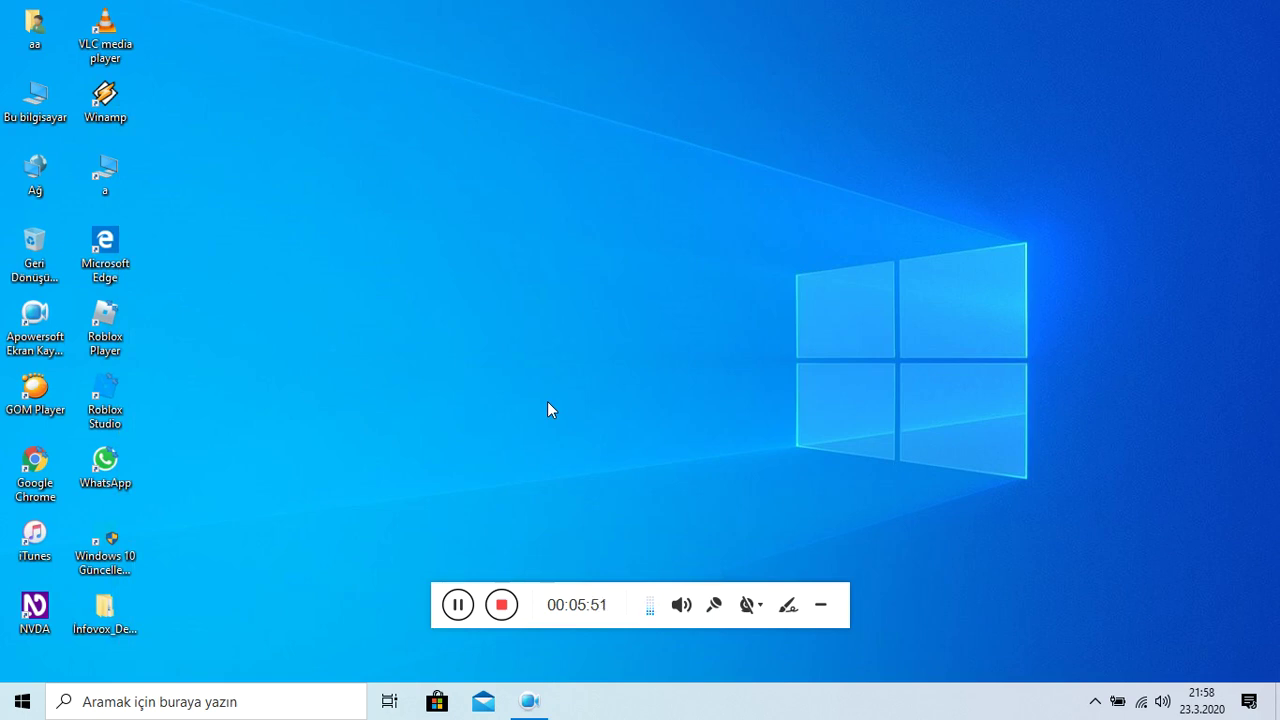
# Restart the NVDA screen reader and dismiss its crash dialog.
pyautogui.press('Insert+q')
pyautogui.press('Down')
pyautogui.press('Return')
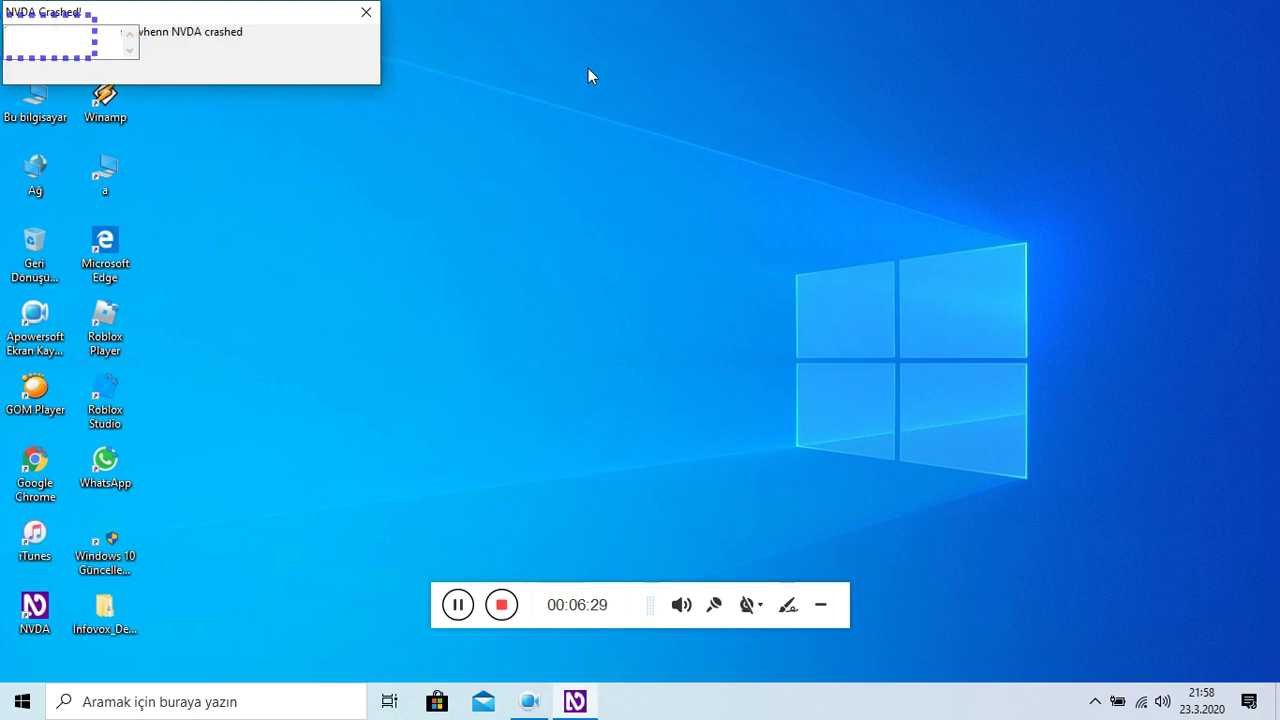
pyautogui.press('Escape')
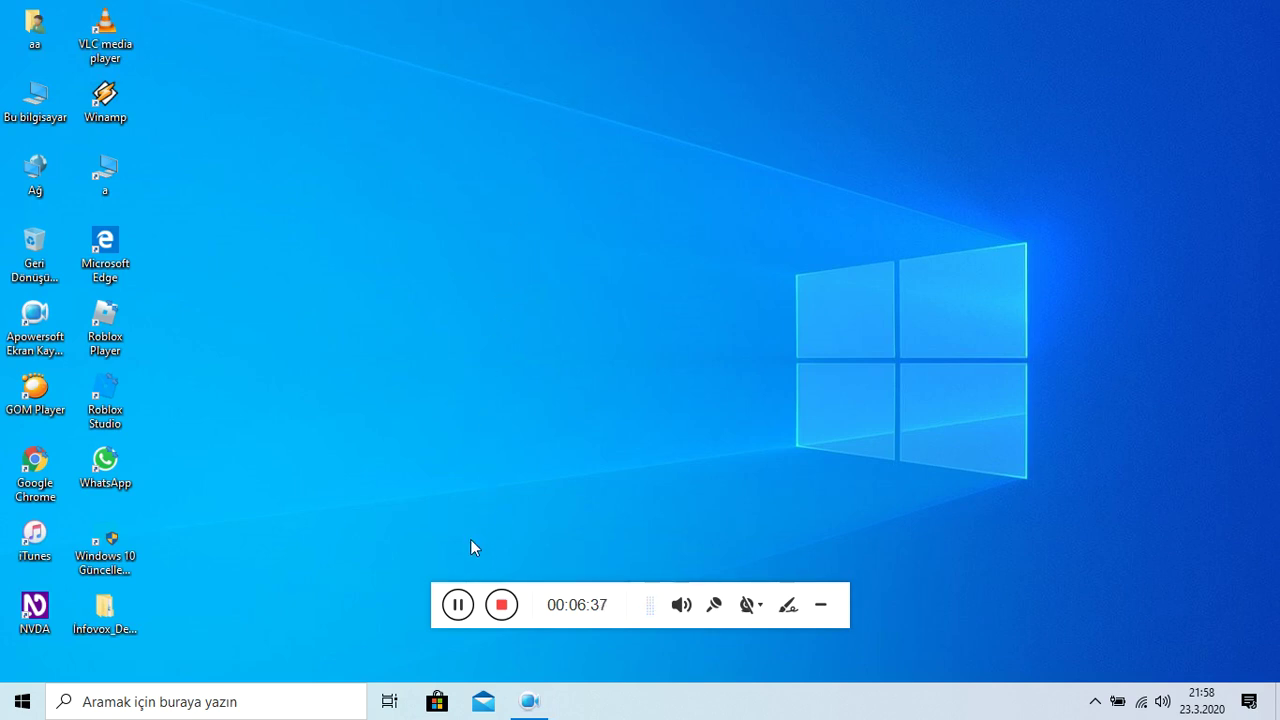
pyautogui.press('Tab')
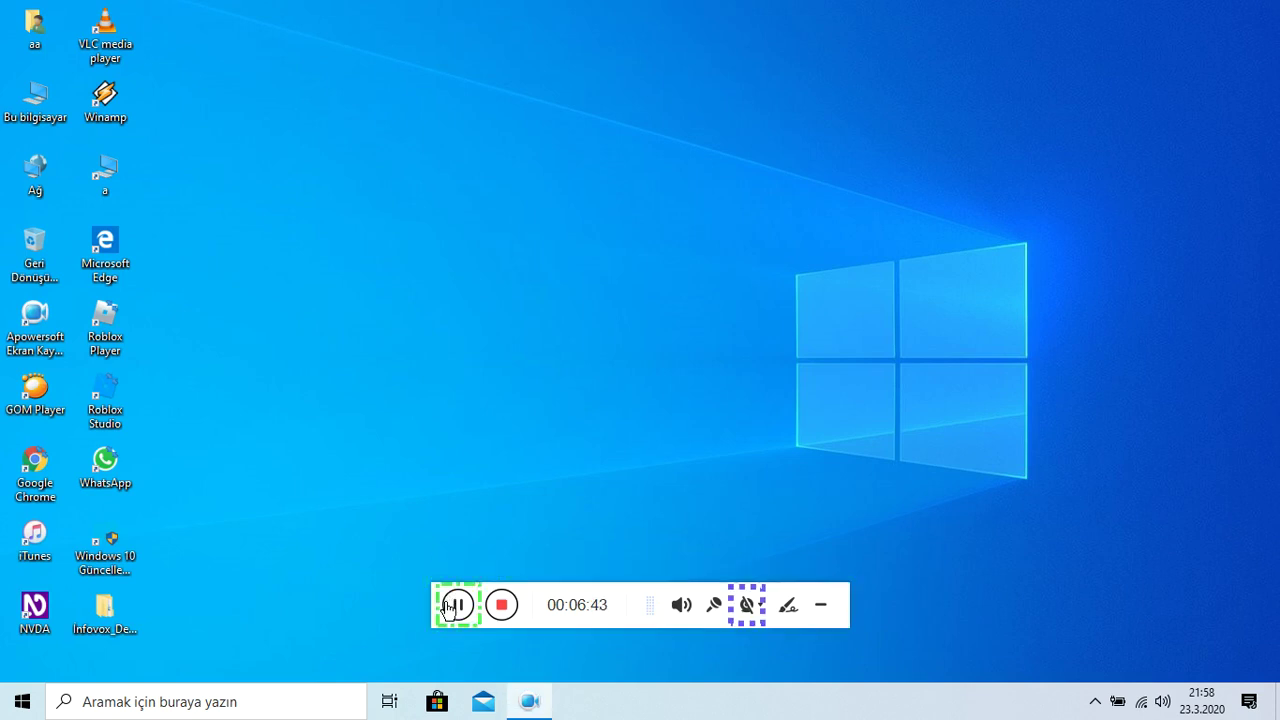
pyautogui.click(456, 605)
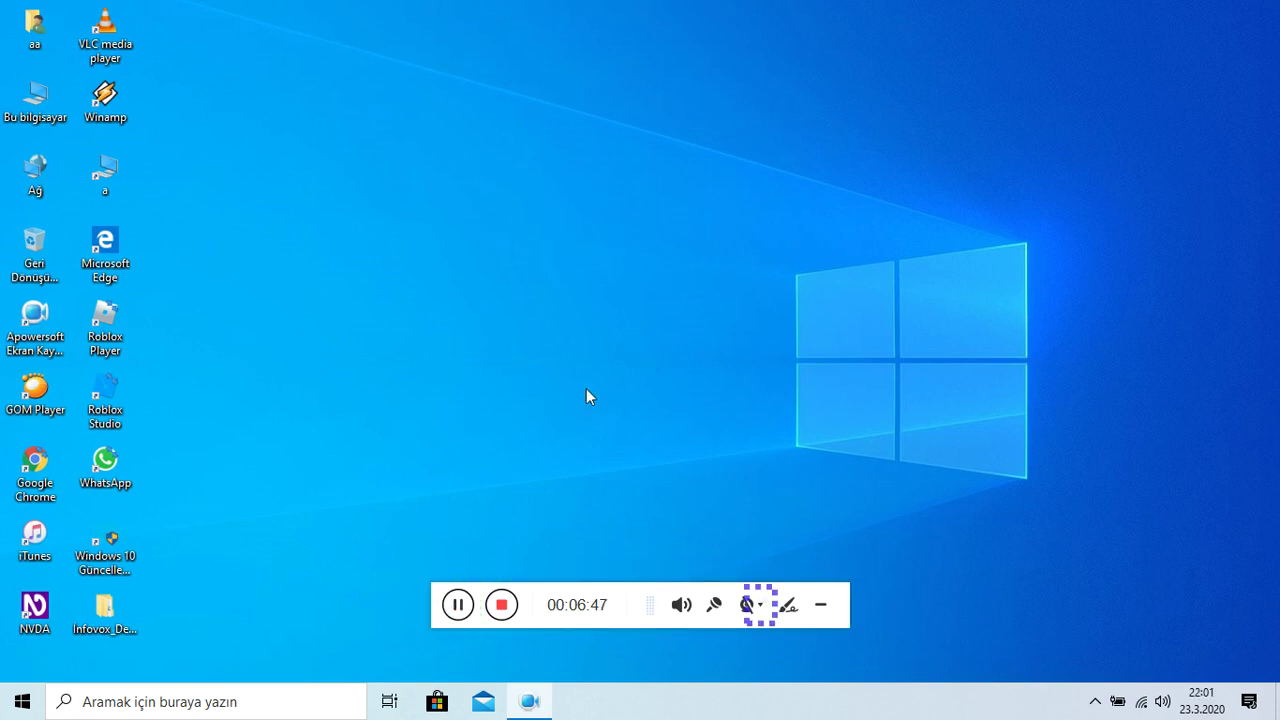
# Open the NVDA settings at the Konuşma category.
pyautogui.press('Insert+n')
pyautogui.press('Down')
pyautogui.press('Right')
pyautogui.press('Right')
pyautogui.press('Left')
pyautogui.press('Return')
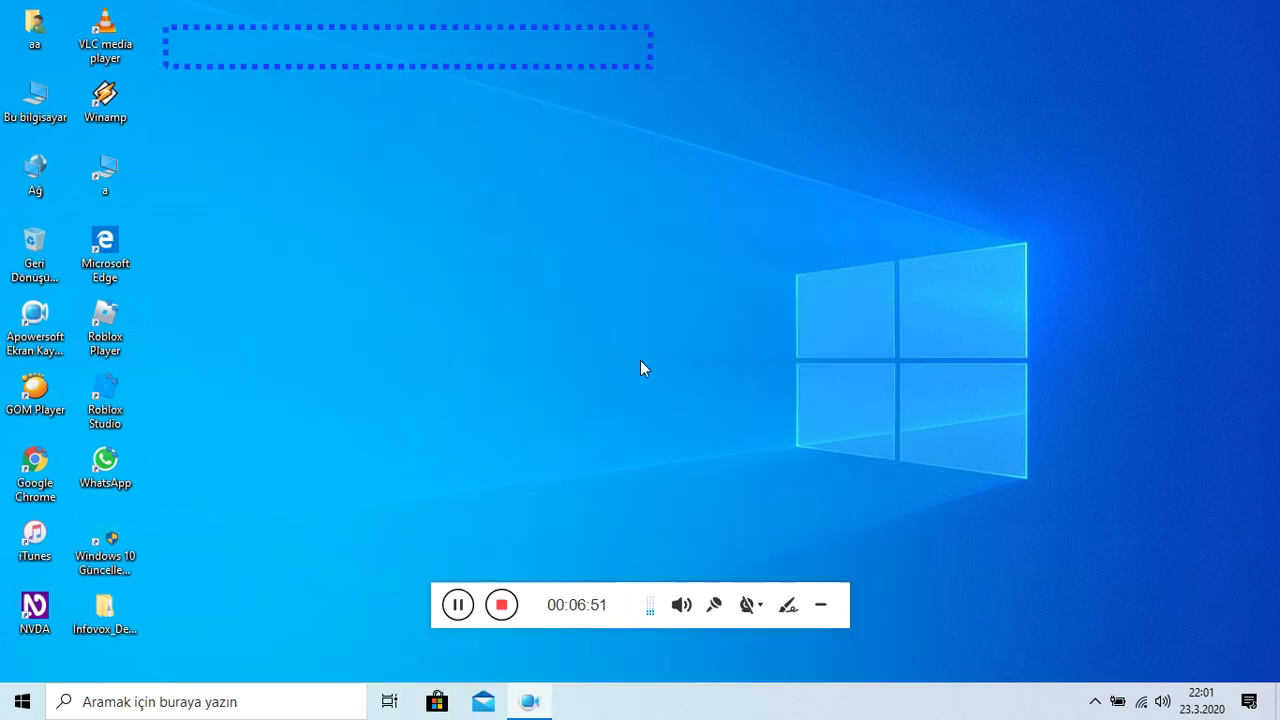
pyautogui.press('Down')
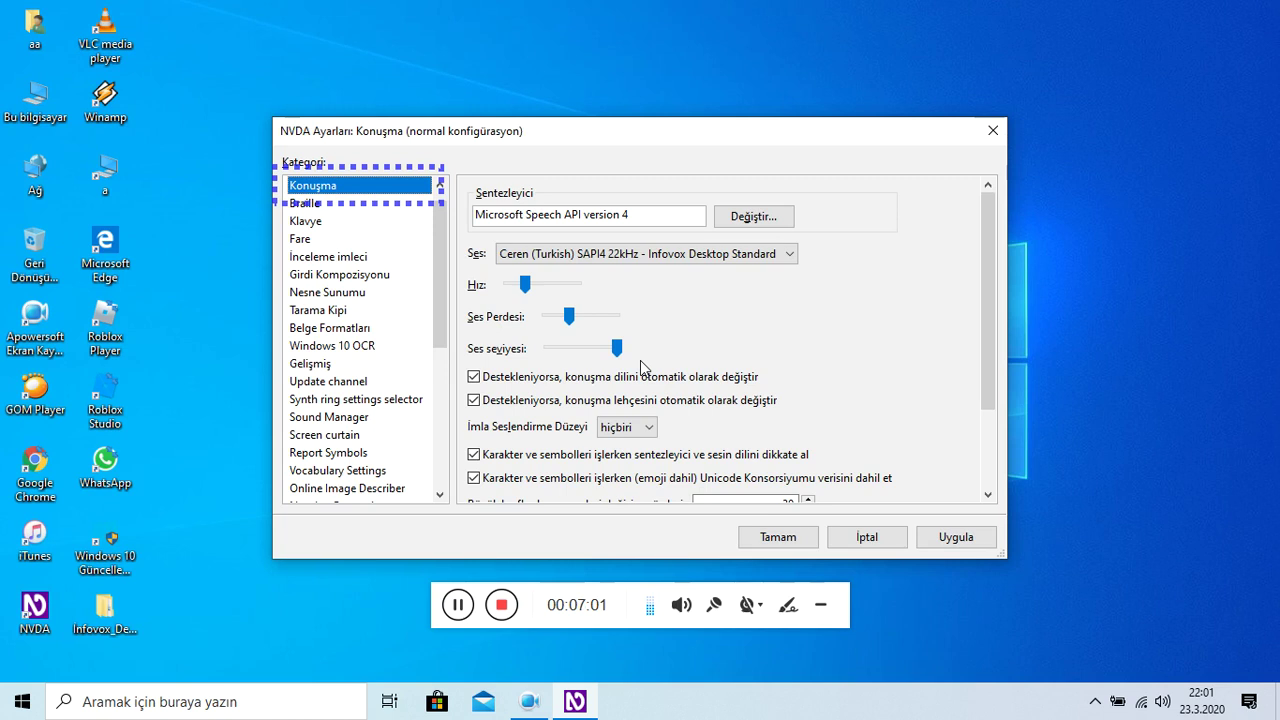
# Set the NVDA voice to Baris (Turkish) SAPI4 22kHz - Infovox Desktop Standard and close the settings.
pyautogui.press('Tab')
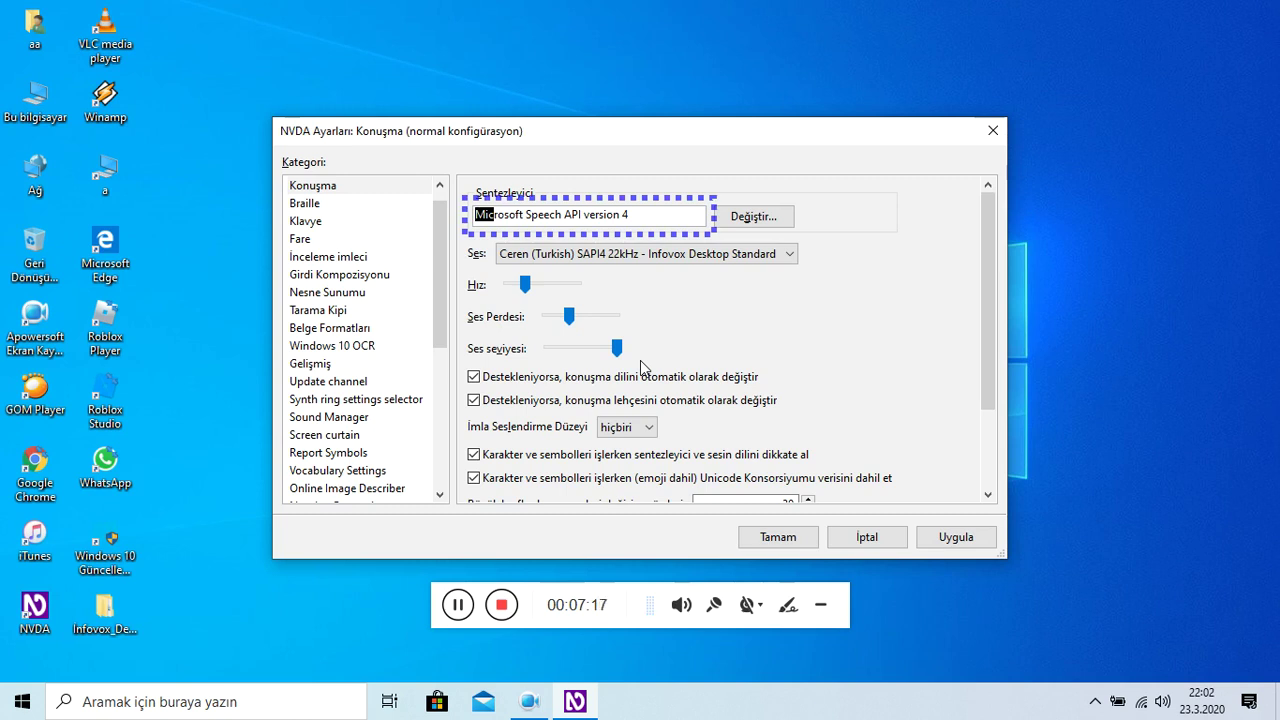
pyautogui.press('Tab')
pyautogui.press('Tab')
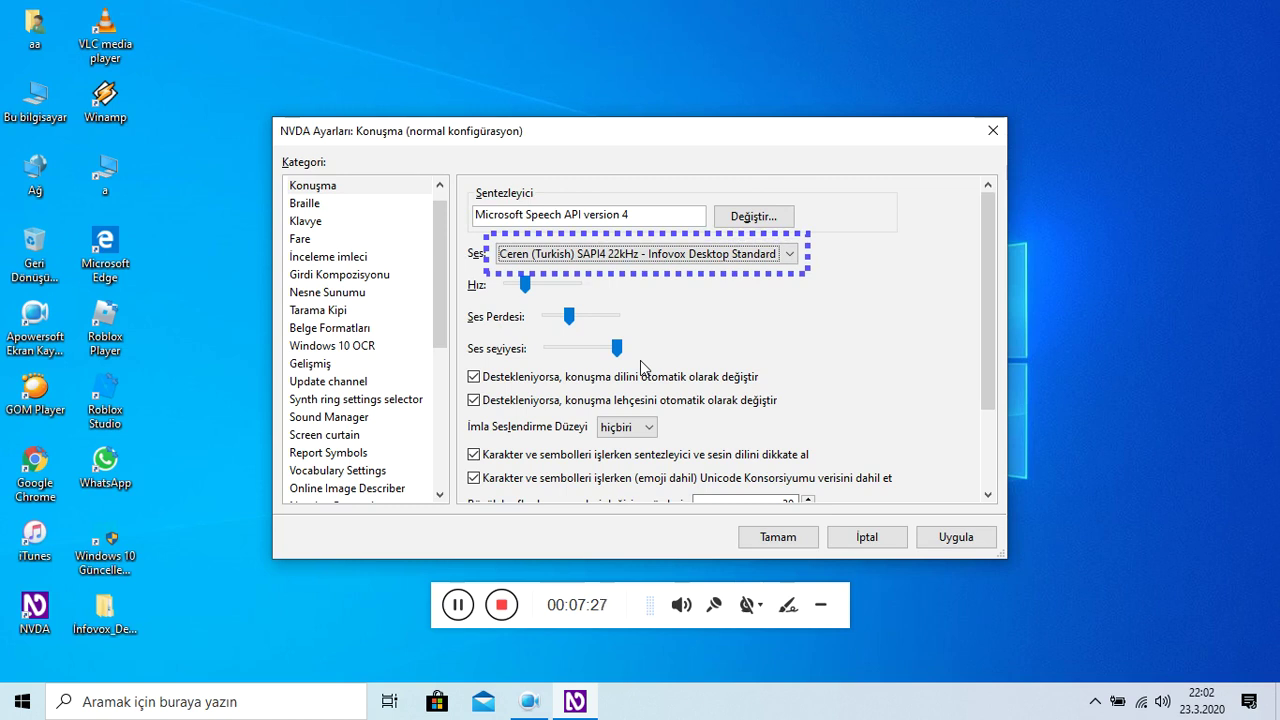
pyautogui.press('Down')
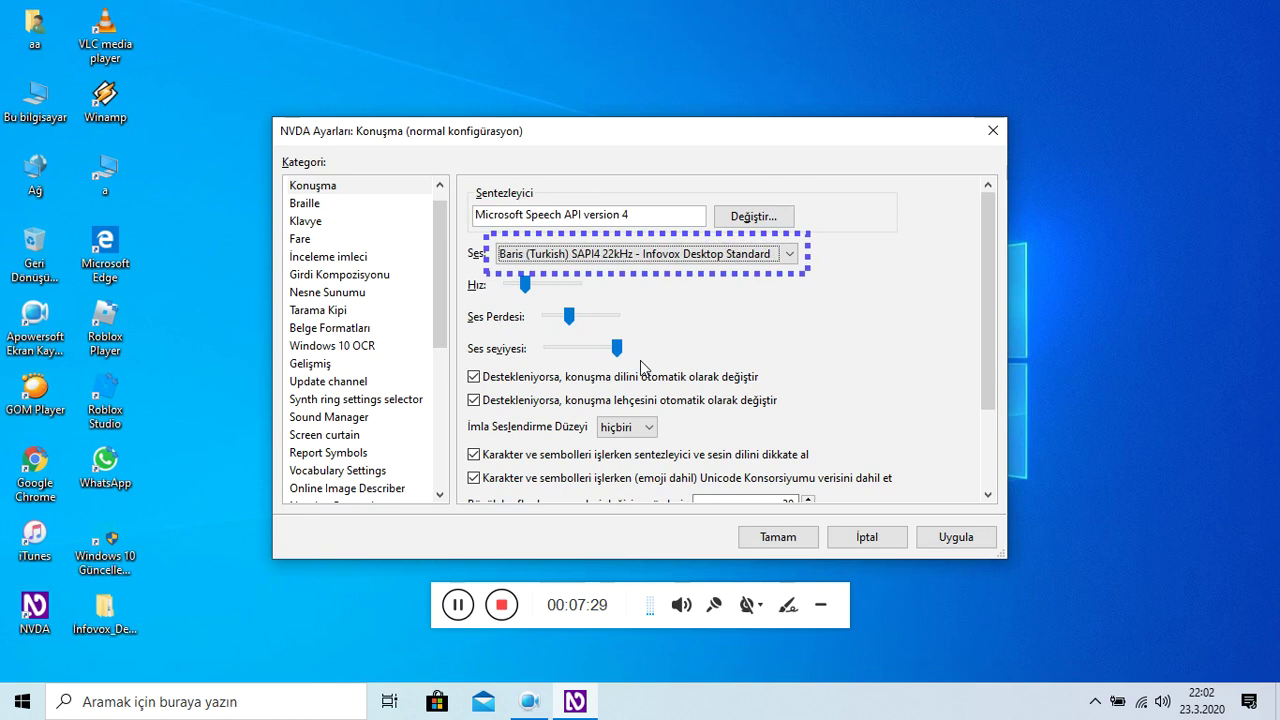
pyautogui.press('Tab')
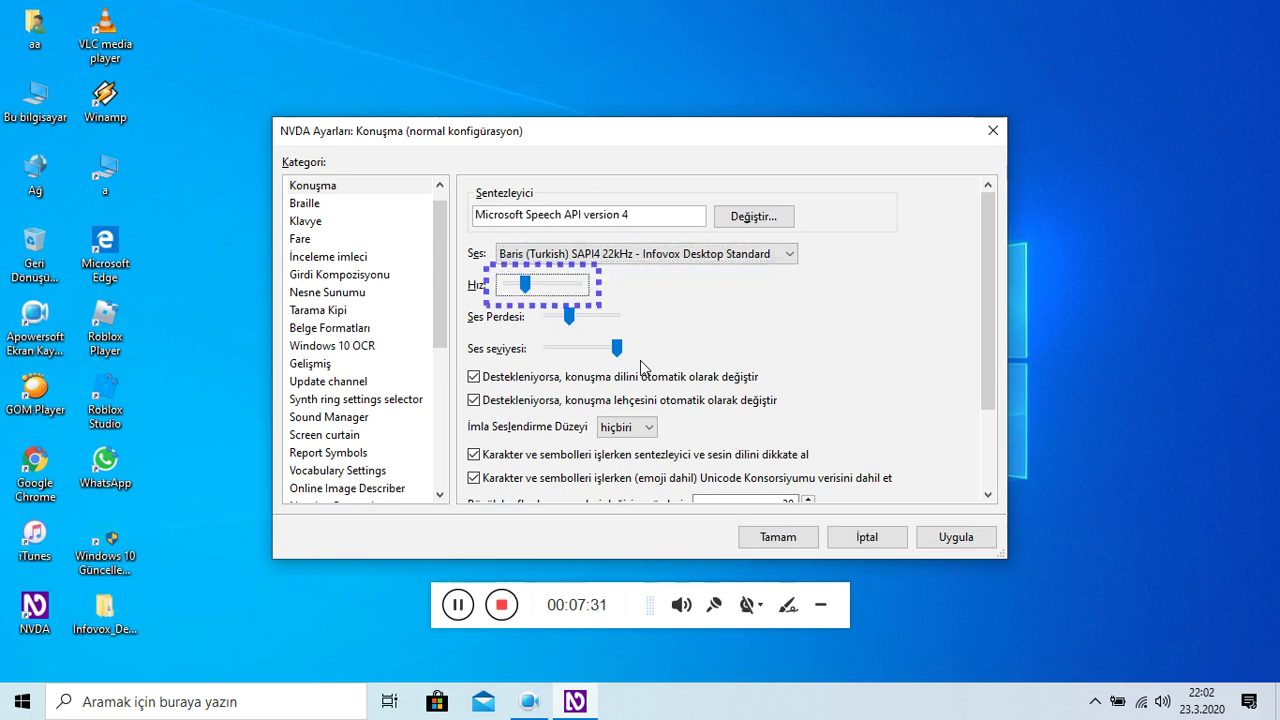
pyautogui.press('Escape')
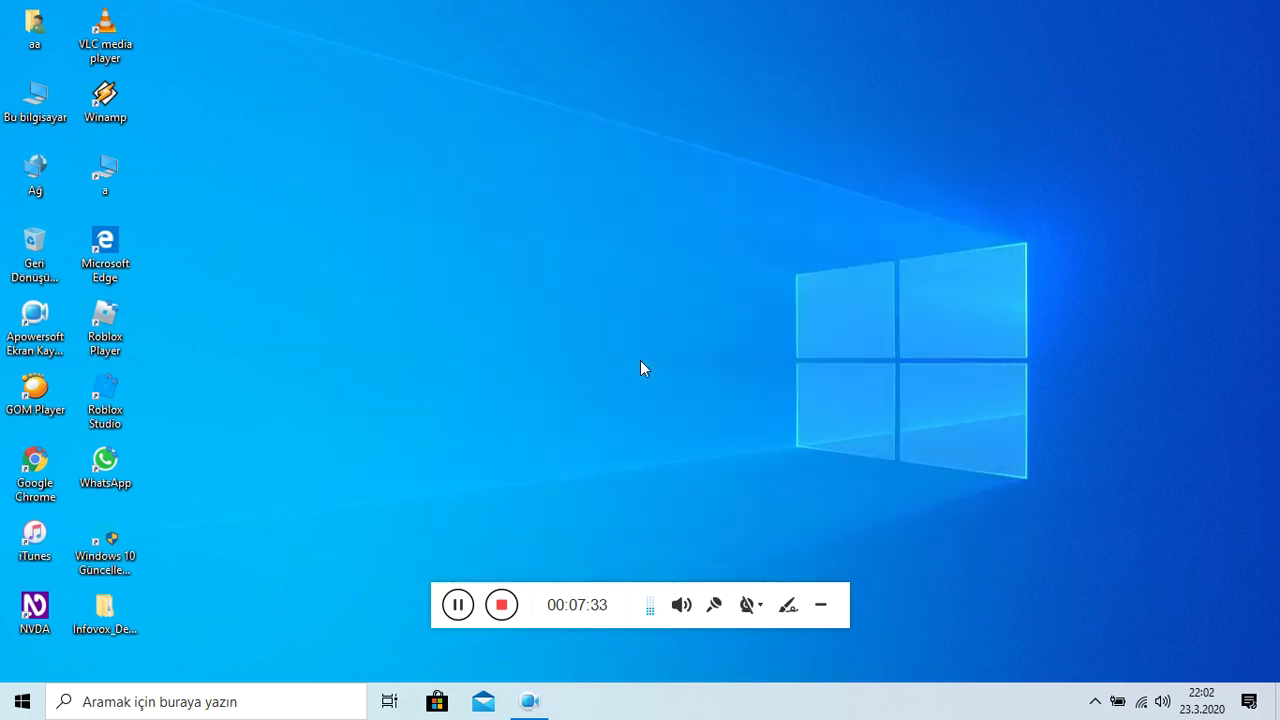
# Reopen NVDA's Konuşma settings and review the synthesizer, voice, rate, pitch, volume and automatic language and dialect options, then close the dialog.
pyautogui.press('Insert+n')
pyautogui.press('Right')
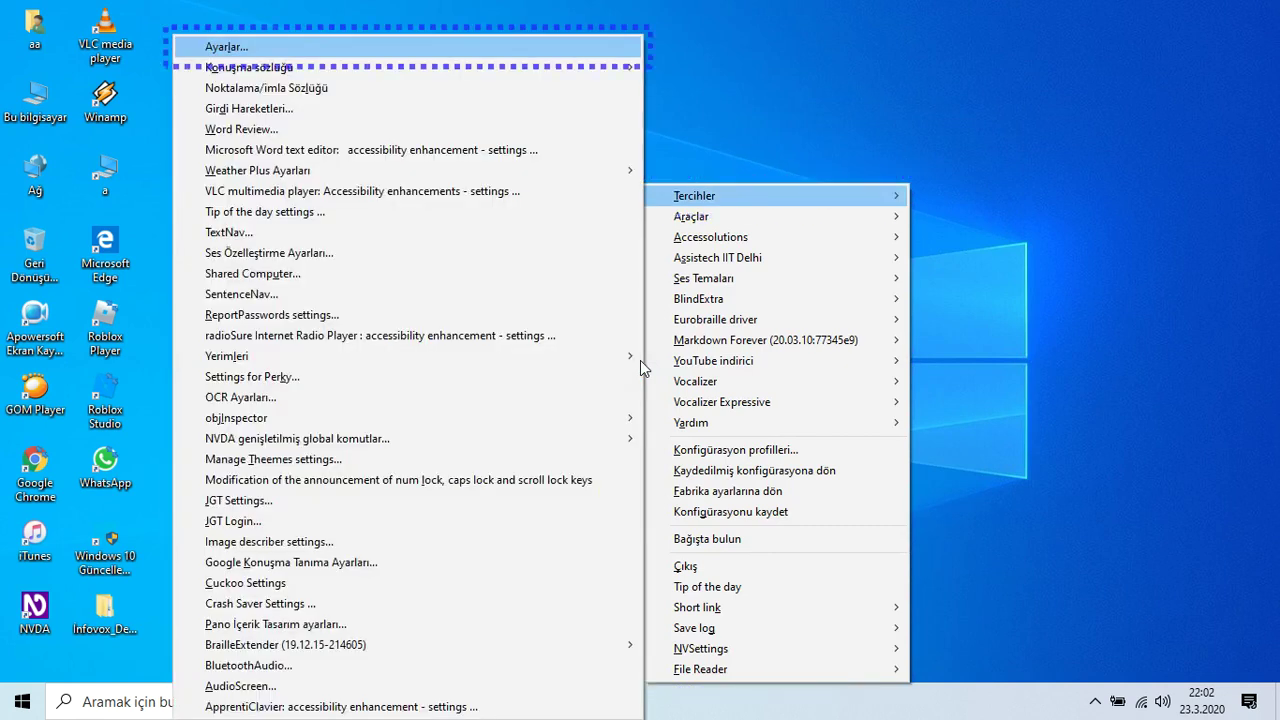
pyautogui.press('Return')
pyautogui.press('Down')
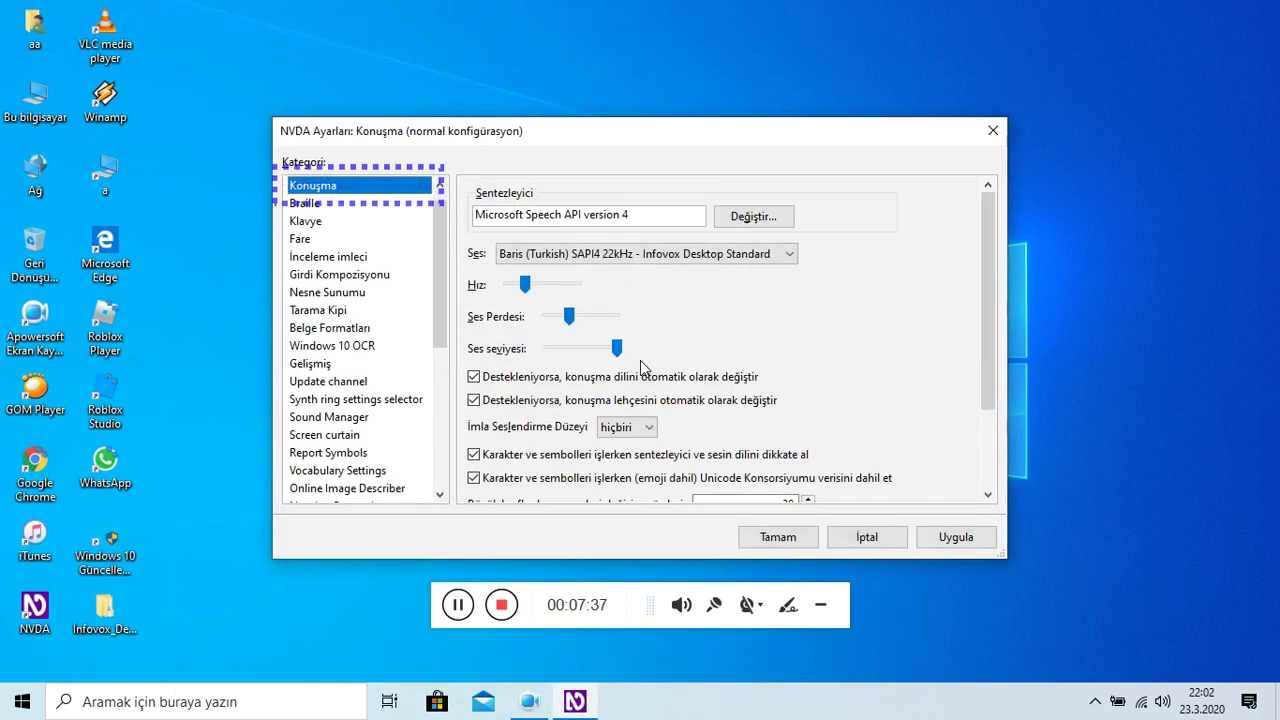
pyautogui.press('Tab')
pyautogui.press('Tab')
pyautogui.press('Tab')
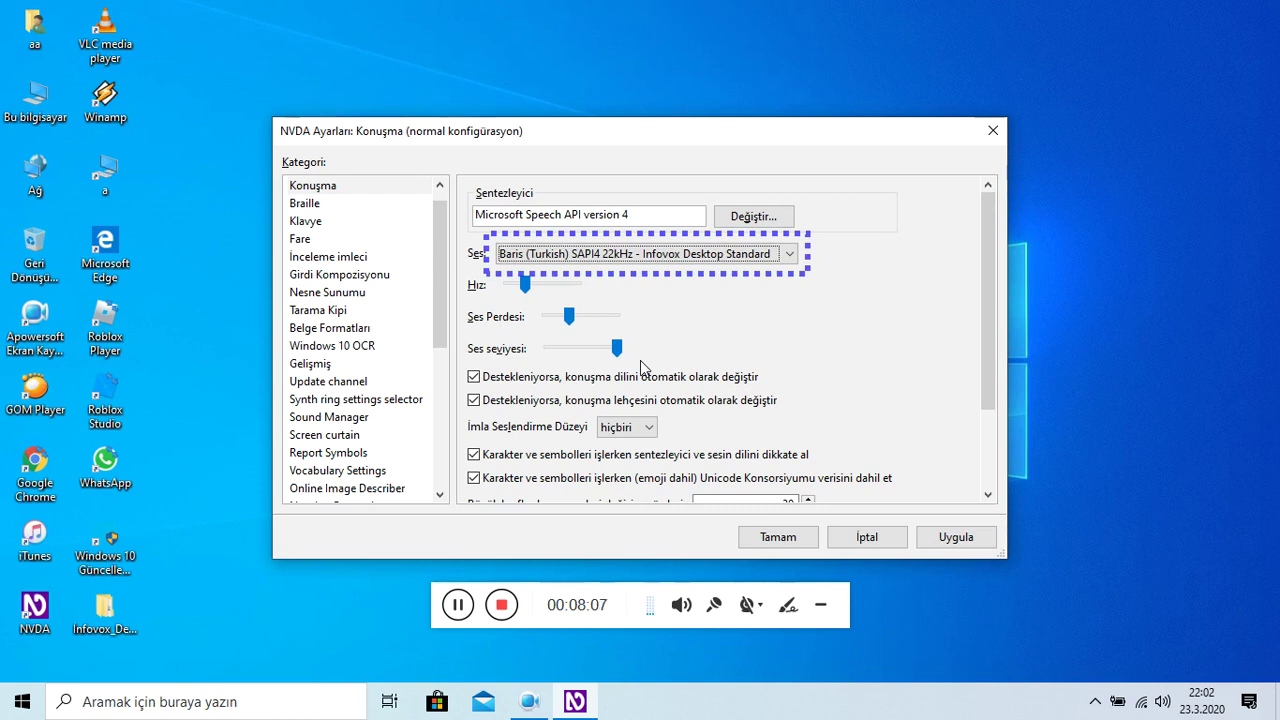
pyautogui.press('Tab')
pyautogui.press('Tab')
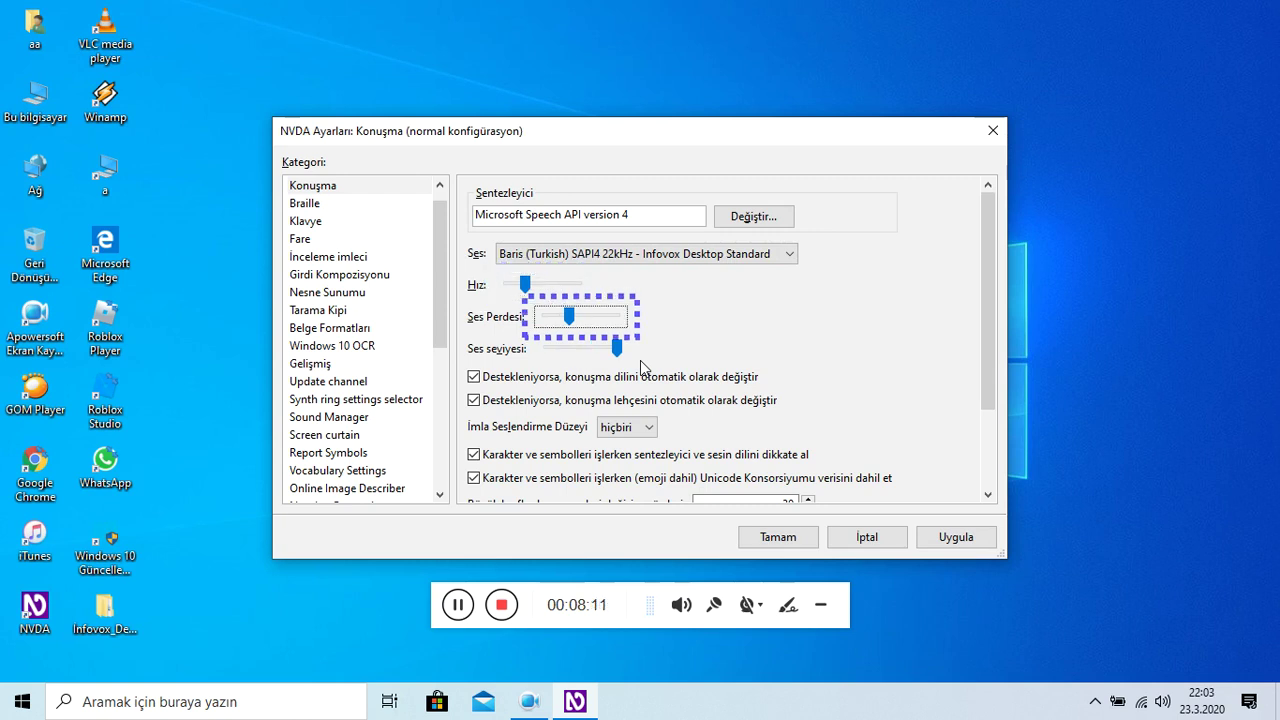
pyautogui.press('Tab')
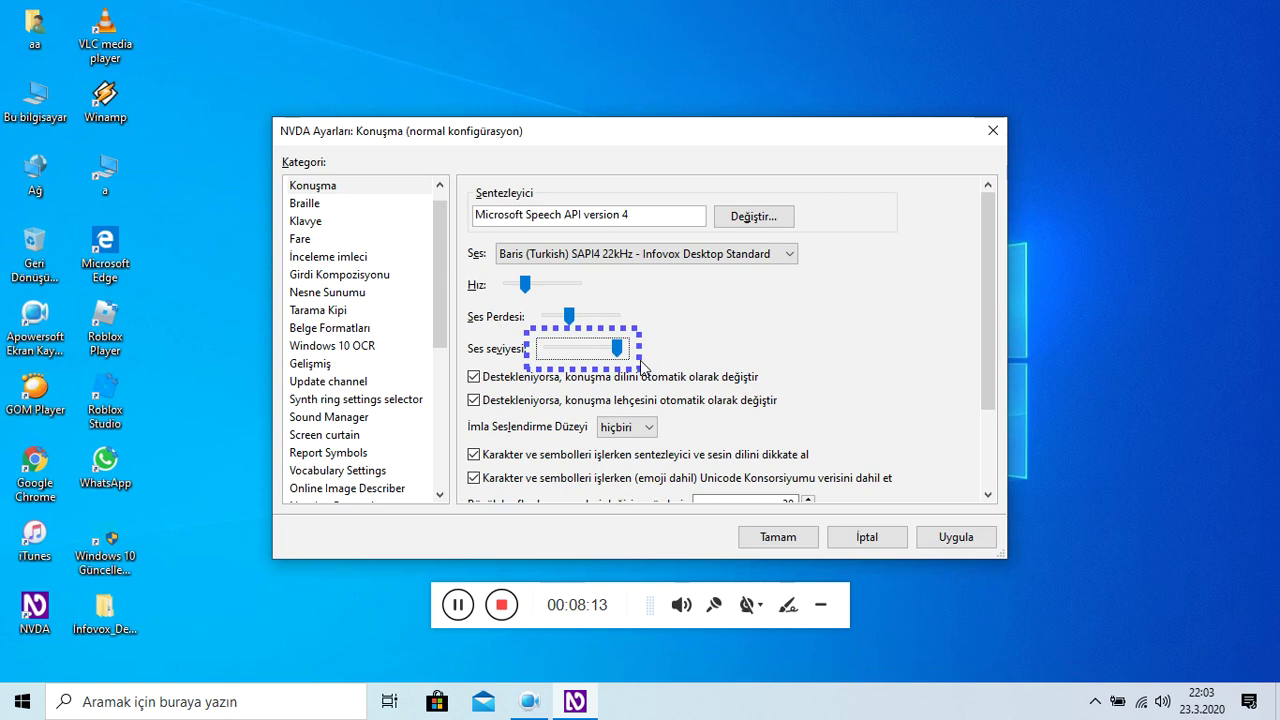
pyautogui.press('Tab')
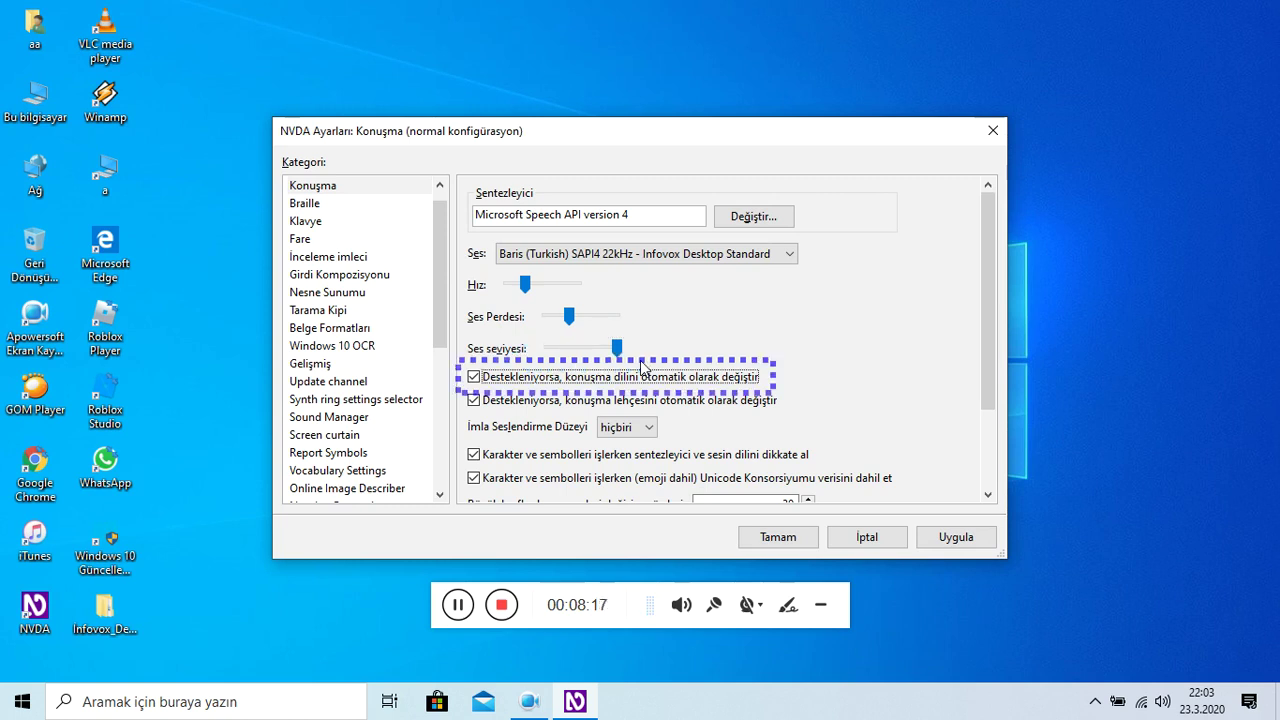
pyautogui.press('Tab')
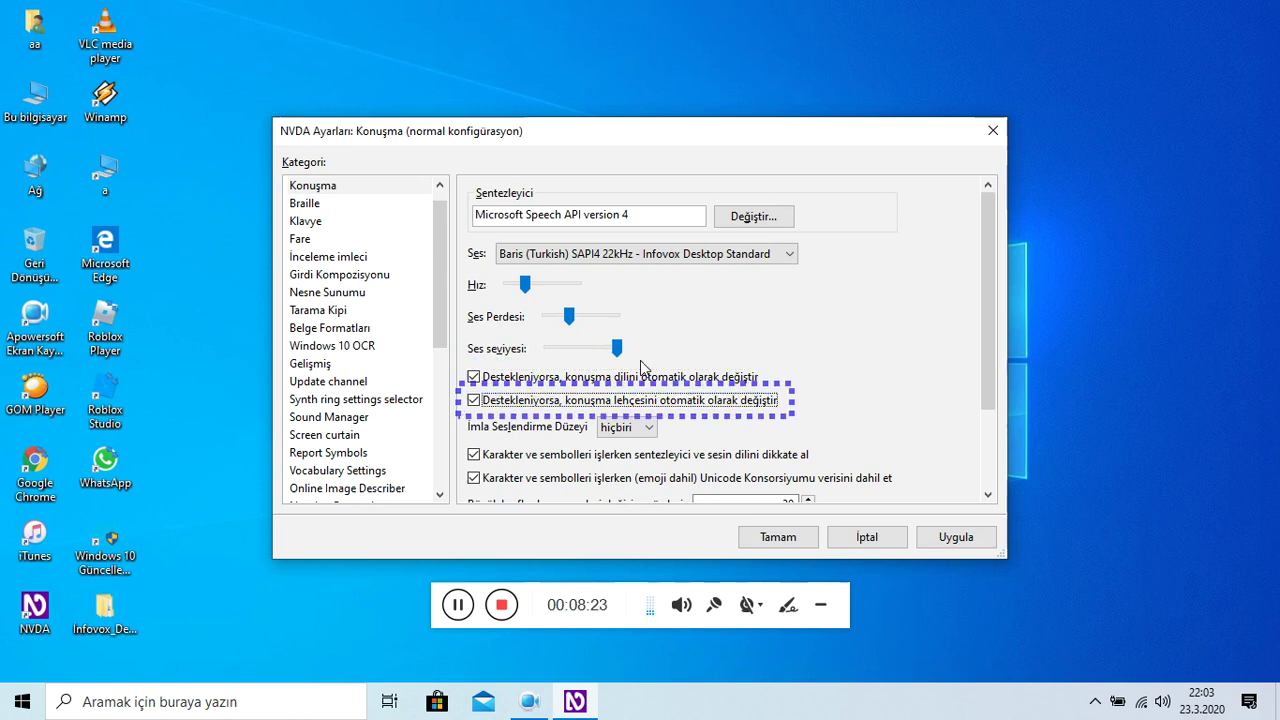
pyautogui.press('Return')
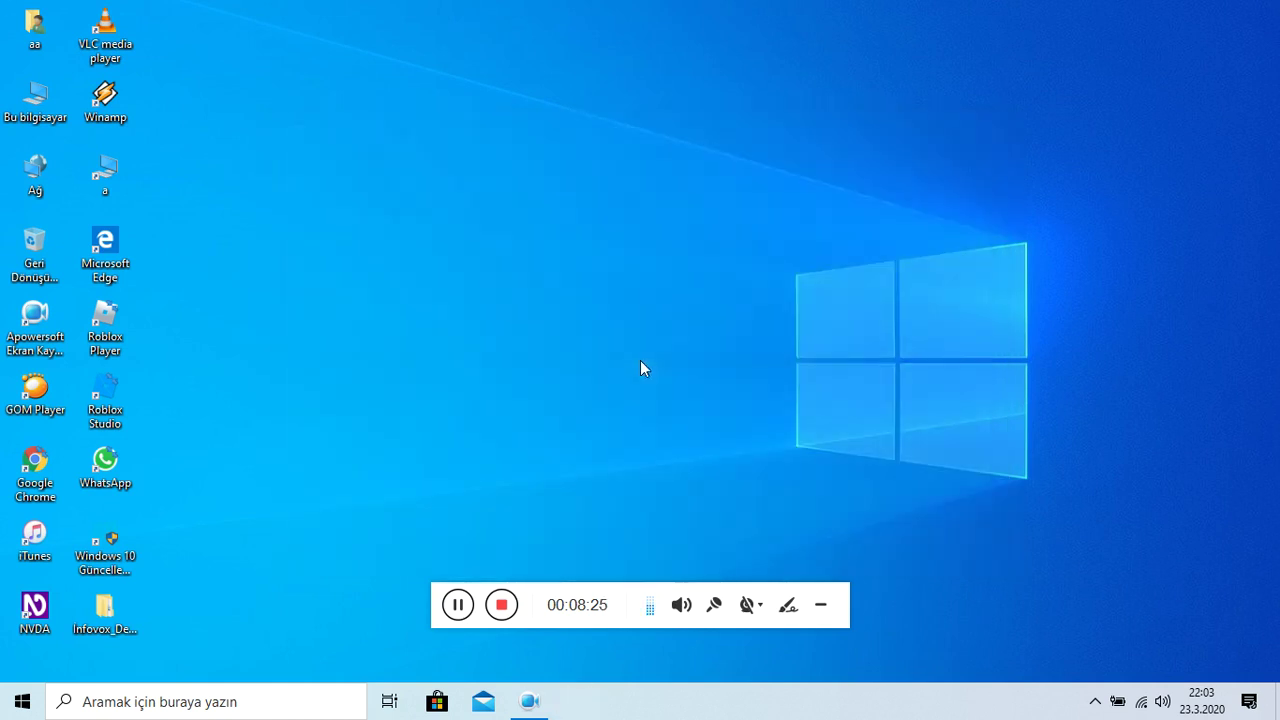